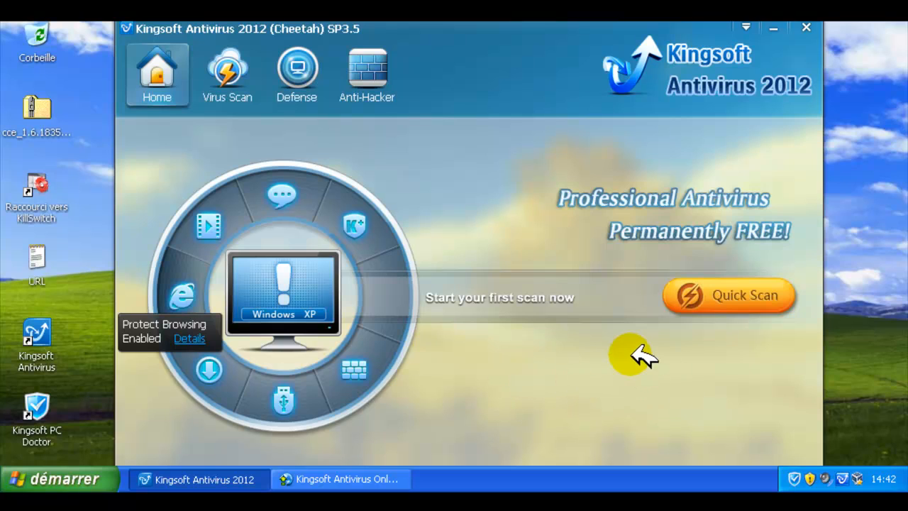
Step: Open the update history from the Kingsoft Antivirus Online Update Program and read the details of the manual update
left_click(385, 474)
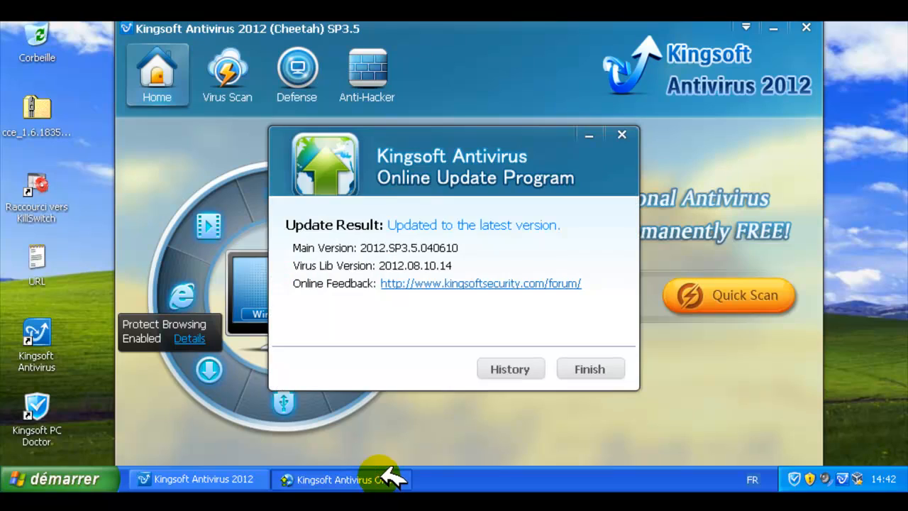
left_click(523, 365)
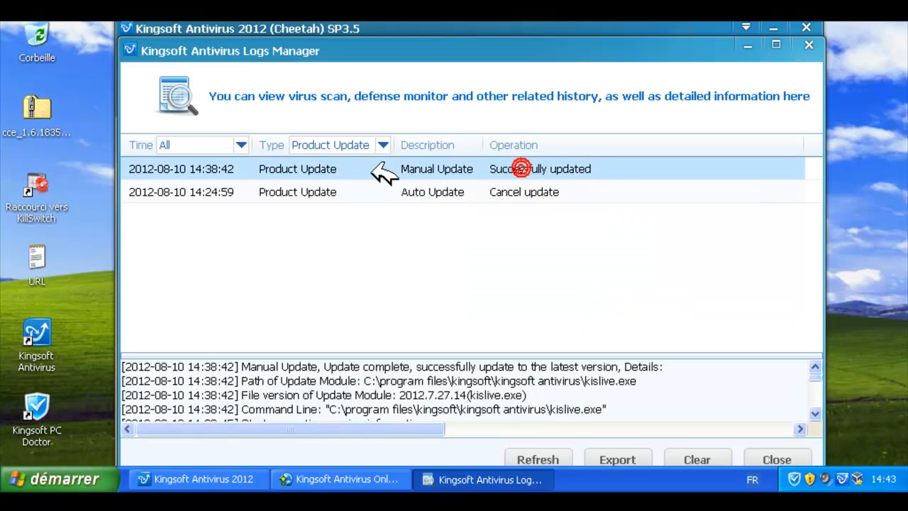
left_click(814, 377)
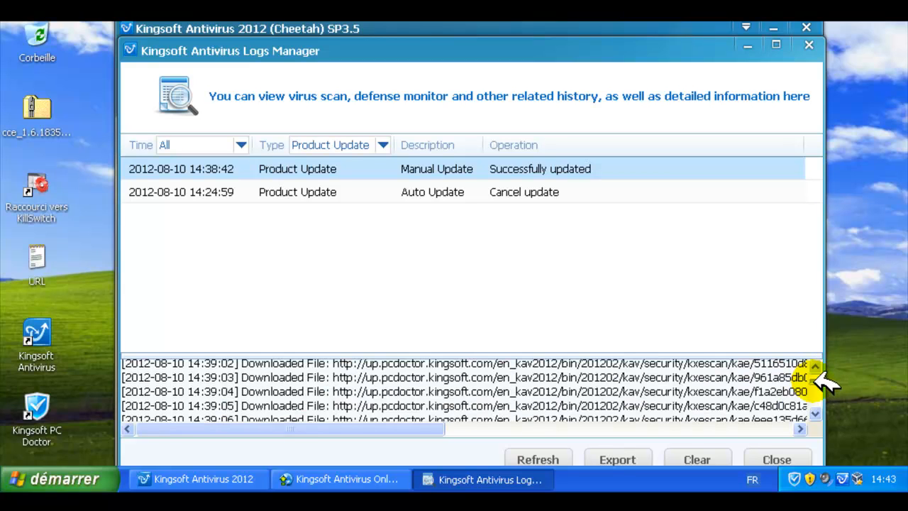
left_click(815, 377)
mouse_move(817, 376)
left_mouse_down()
mouse_move(811, 368)
mouse_move(813, 398)
mouse_move(814, 370)
left_mouse_up()
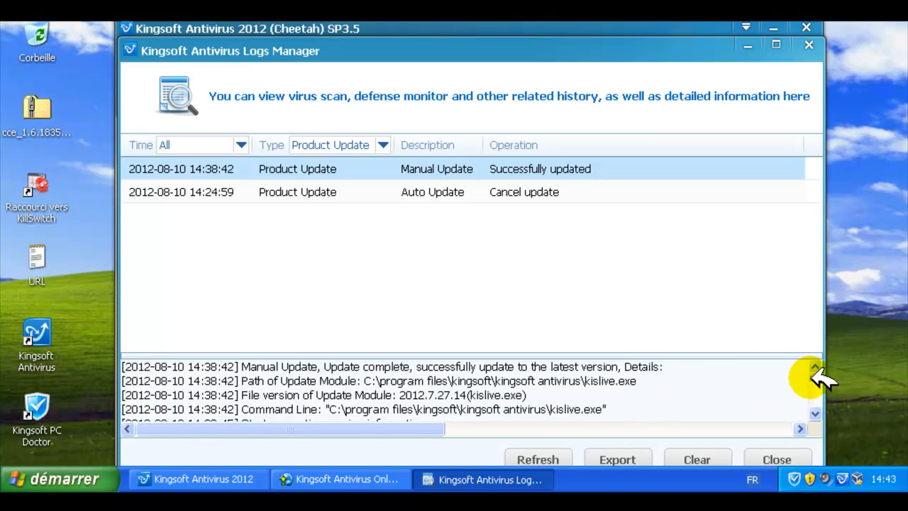
Step: Maximize the Logs Manager, enlarge its details area, read the update log to its end, and close the log and update program
left_click(773, 28)
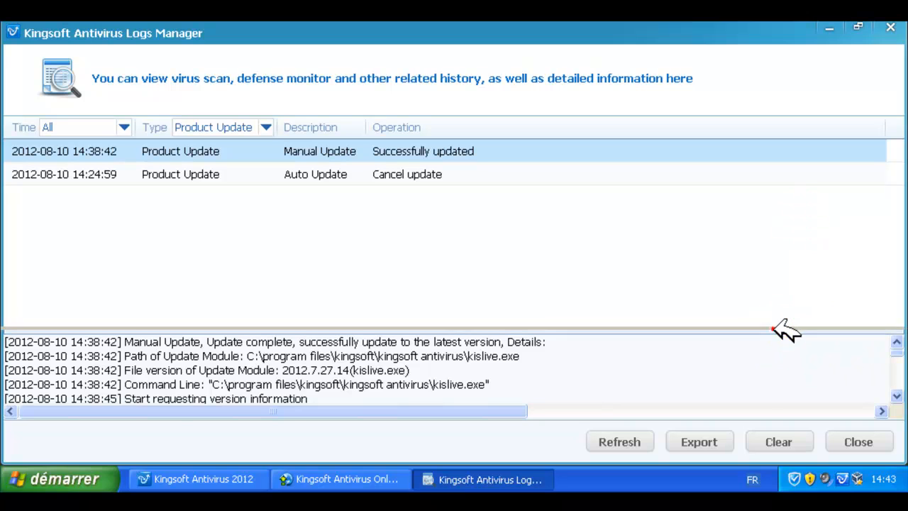
left_click_drag(773, 329, 799, 186)
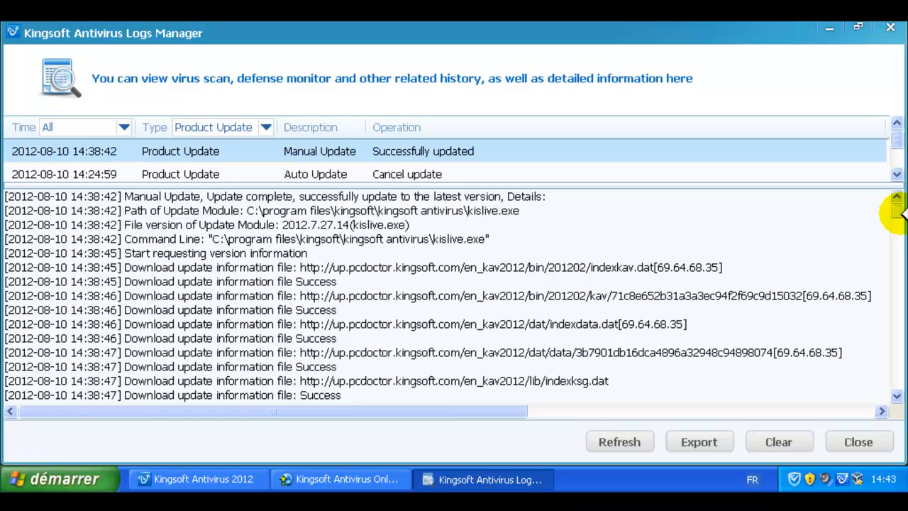
left_click_drag(899, 214, 898, 384)
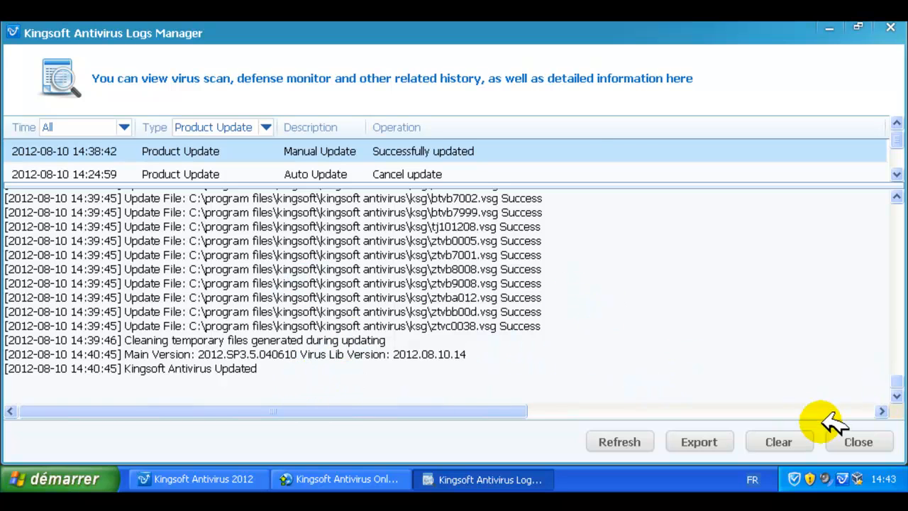
left_click(870, 440)
left_click(588, 366)
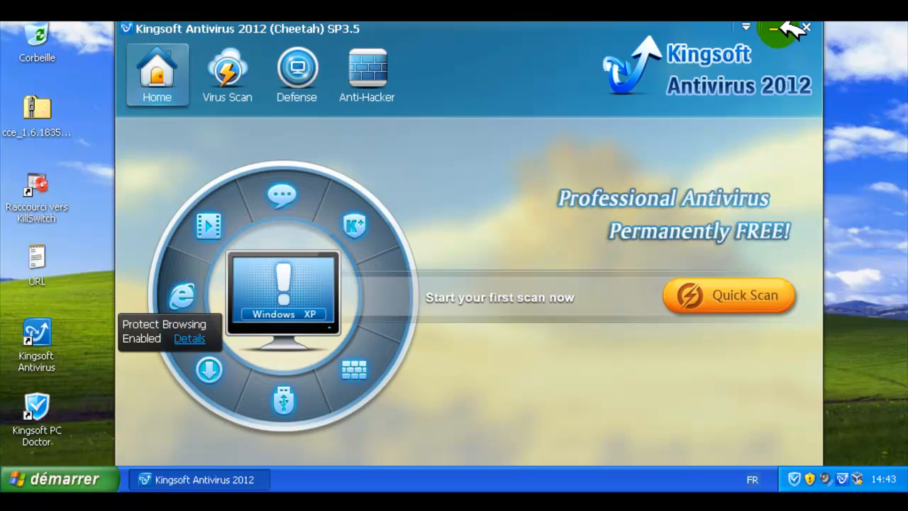
Step: Look through the Virus Scan, Defense and Anti-Hacker sections of the antivirus
left_click(747, 27)
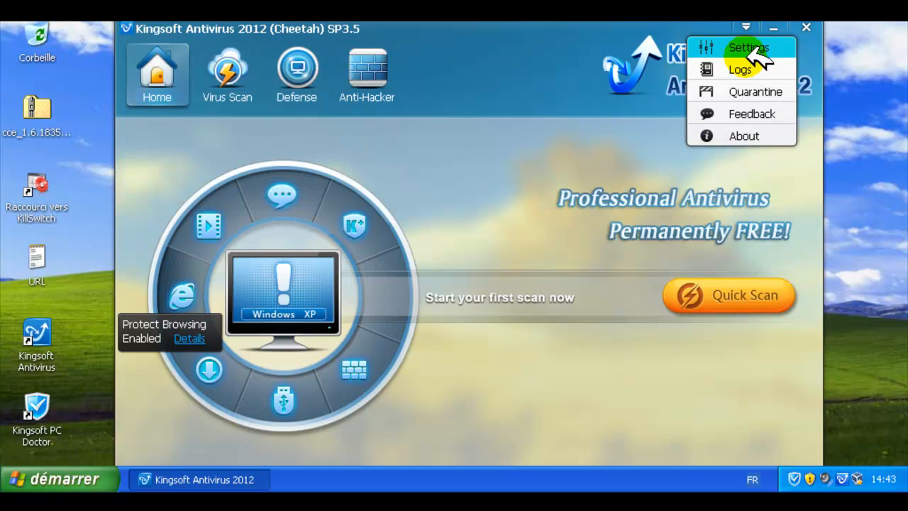
left_click(531, 358)
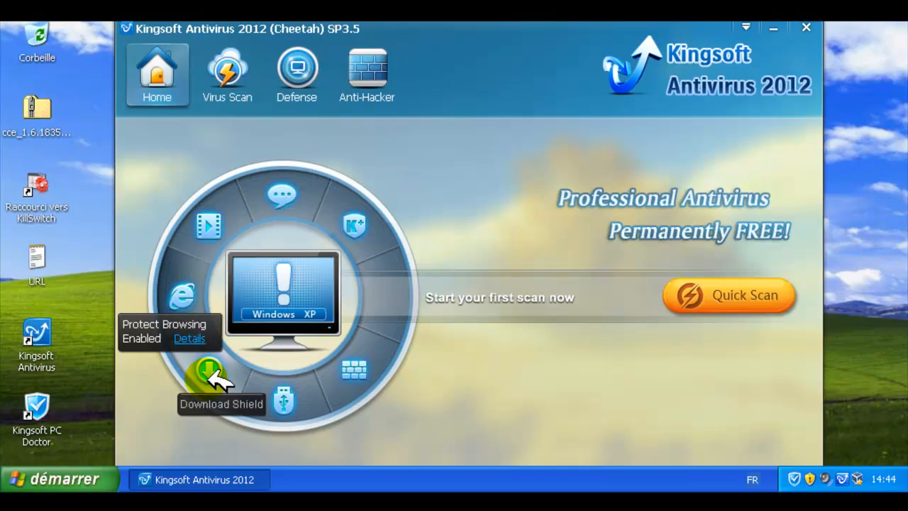
left_click(228, 62)
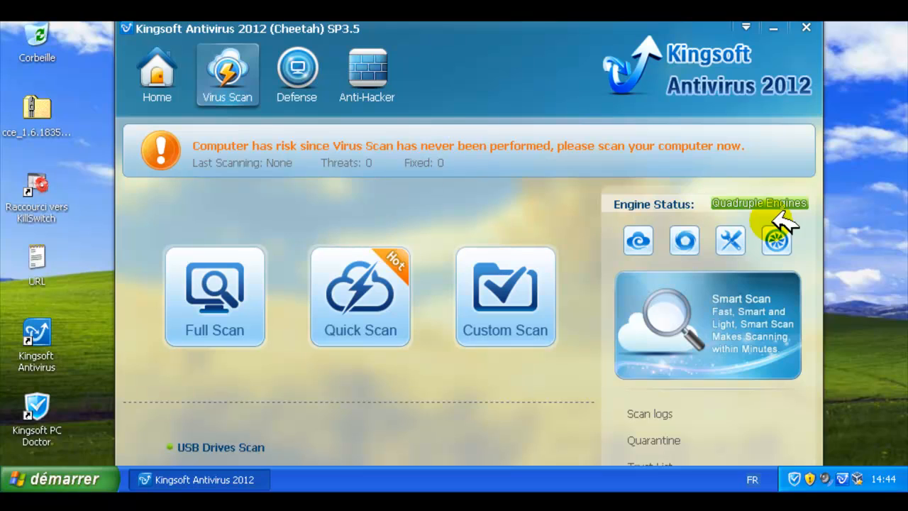
left_click(308, 72)
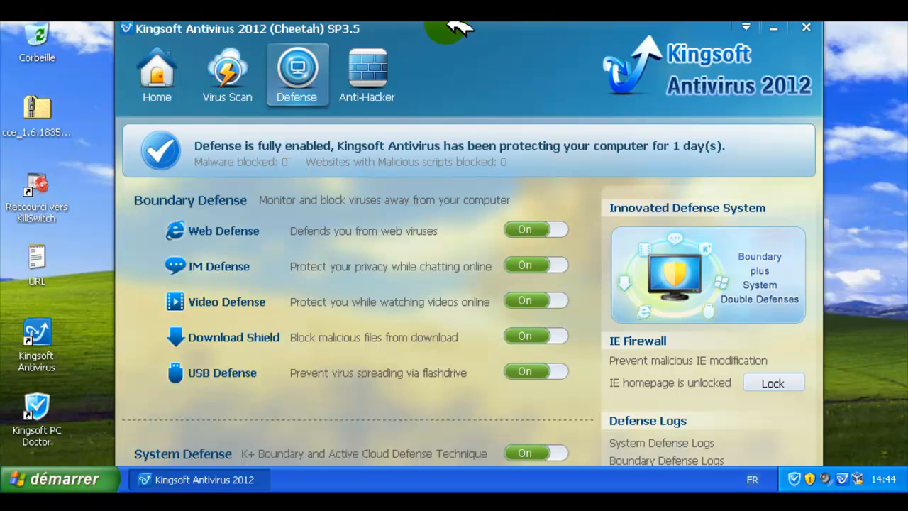
left_click(394, 72)
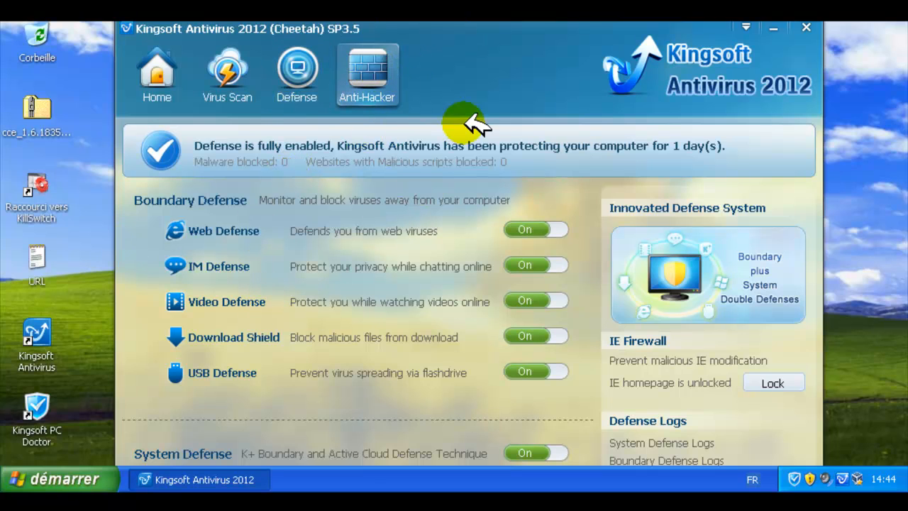
Step: Review the antivirus's Basic, Self Protection, System Defense and Virus Scan settings without changing them, and close the antivirus window
left_click(747, 27)
left_click(749, 51)
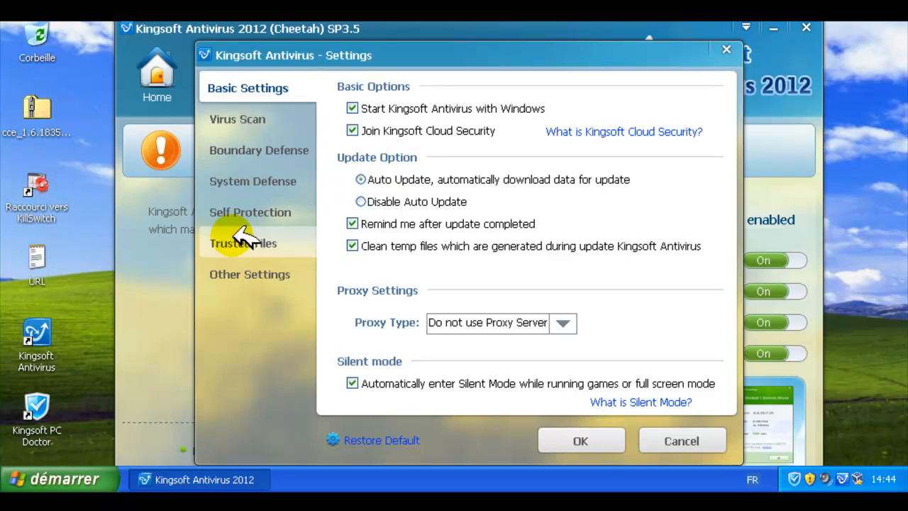
left_click(267, 210)
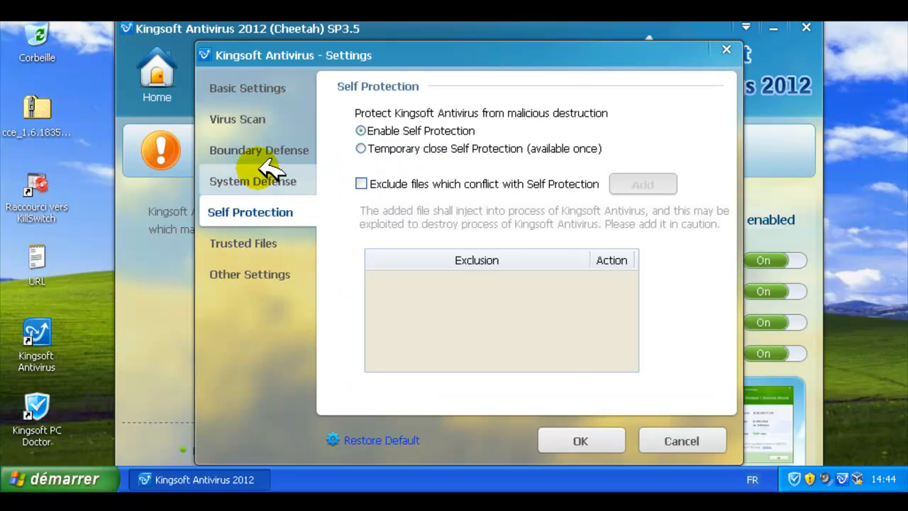
left_click(264, 179)
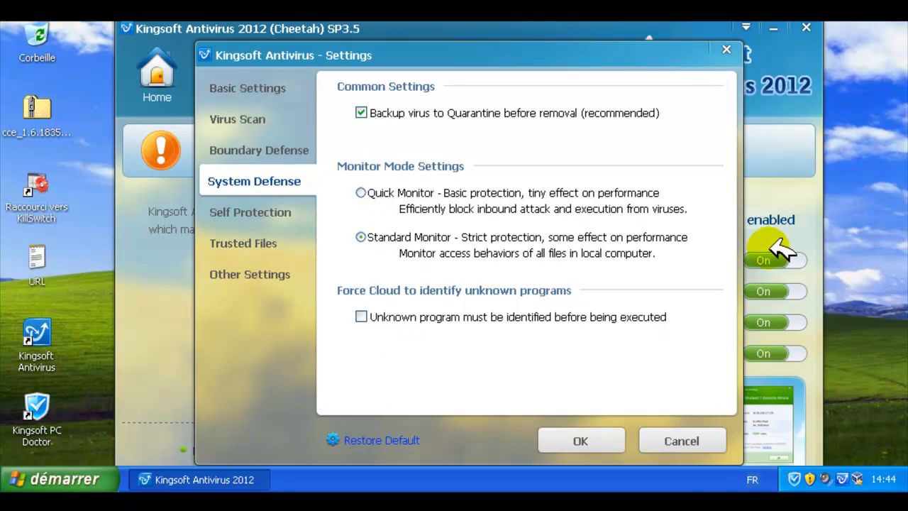
left_click(277, 83)
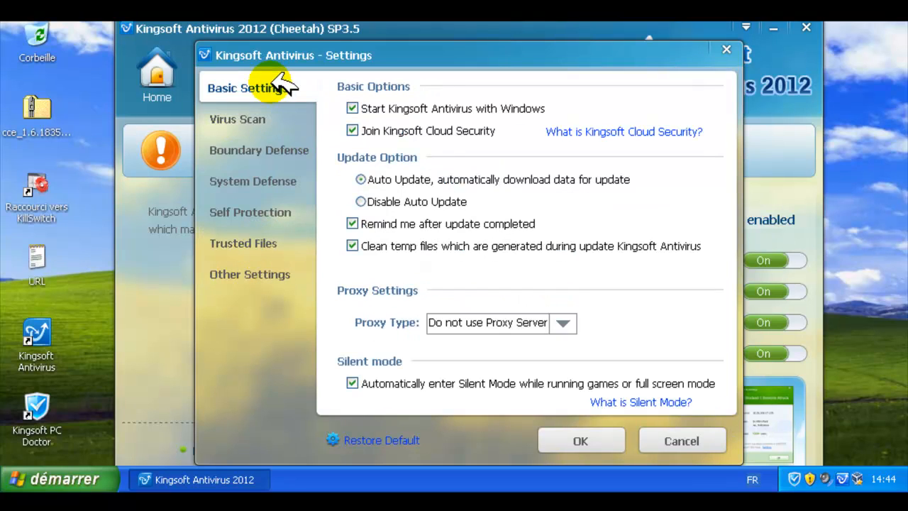
left_click(252, 121)
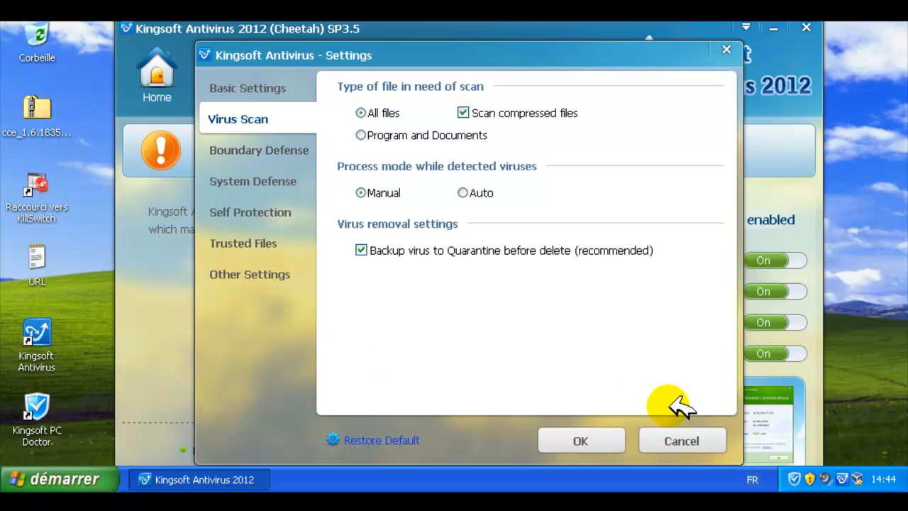
left_click(685, 440)
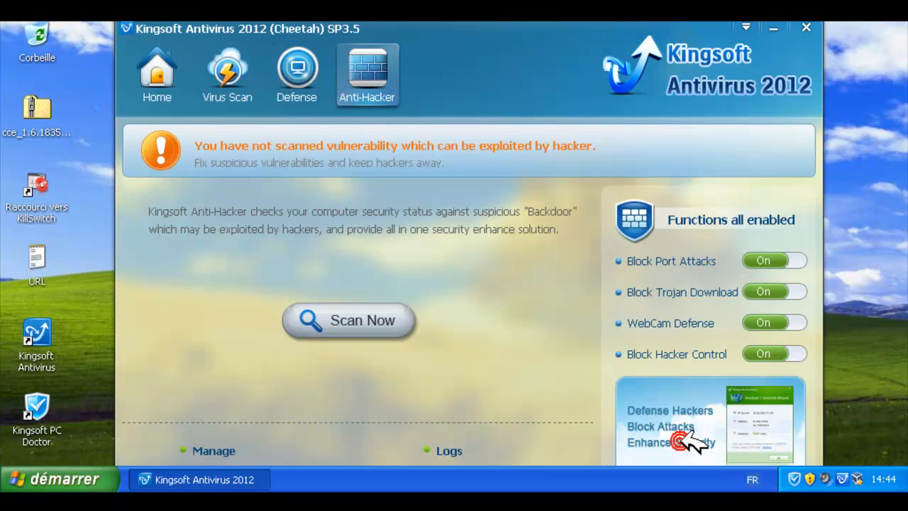
left_click(806, 27)
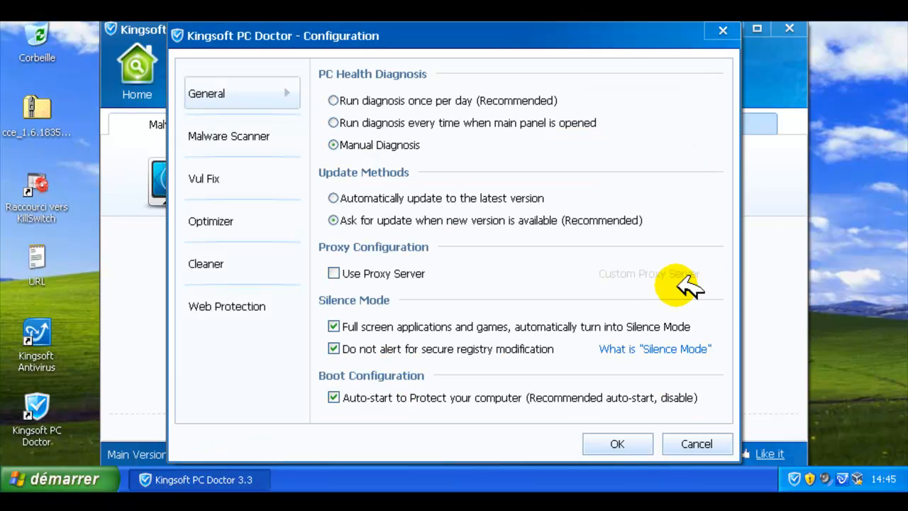
Step: Review the Malware Scanner and Cleaner configuration of Kingsoft PC Doctor without changing it, and close the program
left_click(231, 126)
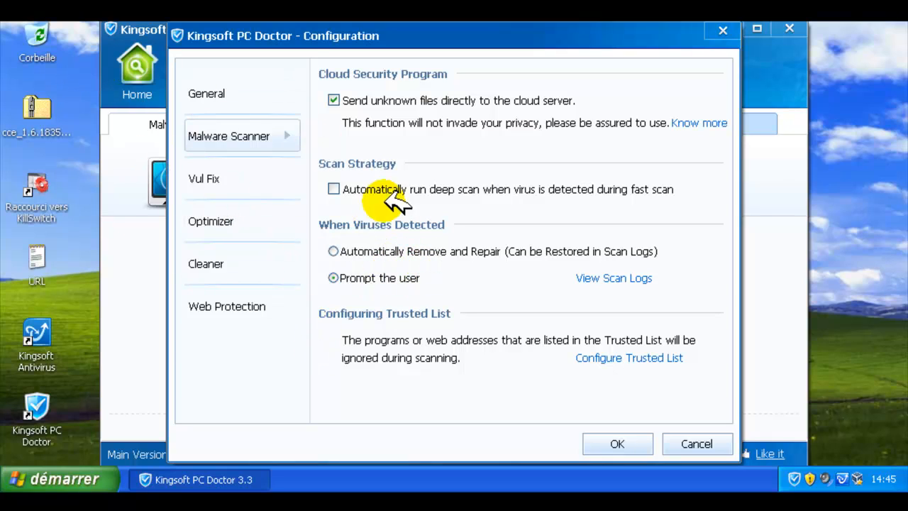
left_click(248, 270)
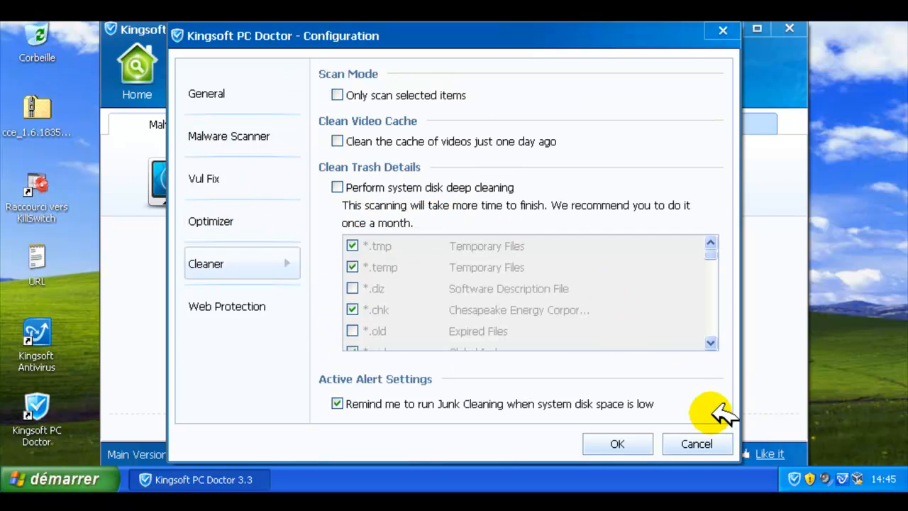
left_click(710, 442)
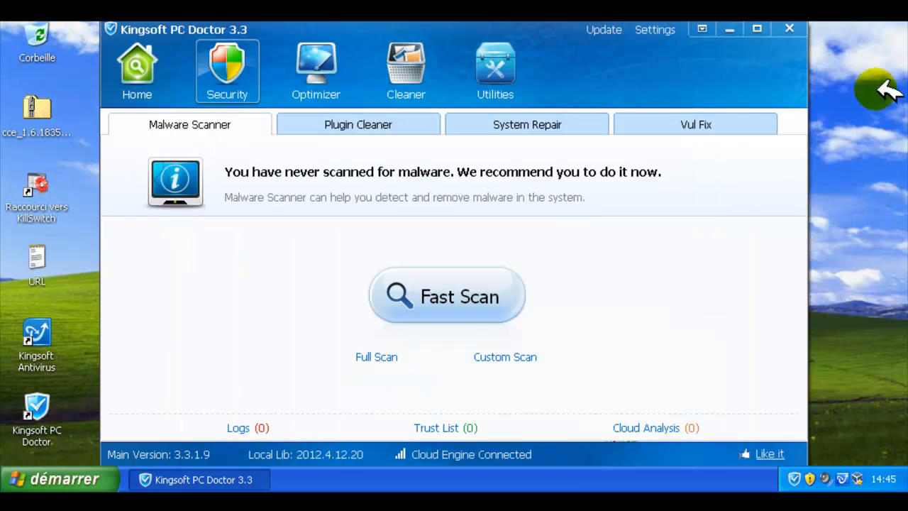
left_click(795, 30)
left_click(527, 253)
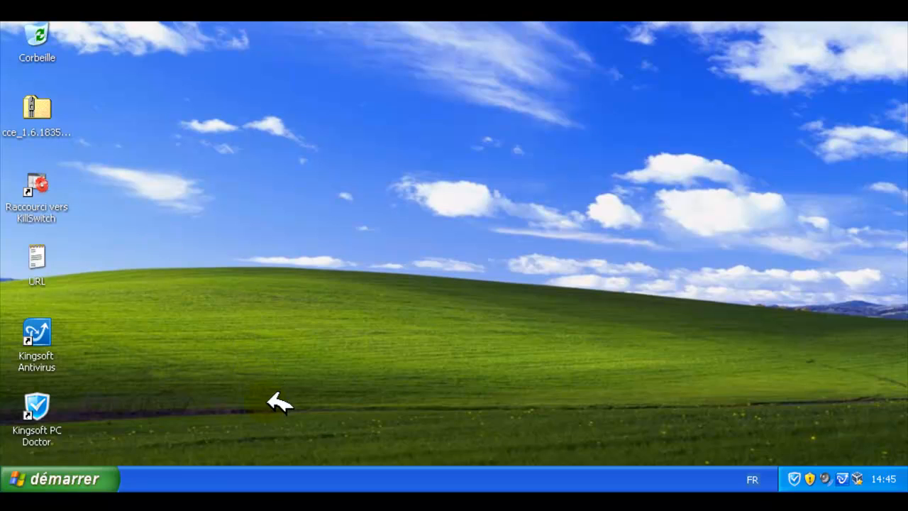
Step: Examine the running processes and their memory use in Windows Task Manager, and minimize it
right_click(307, 472)
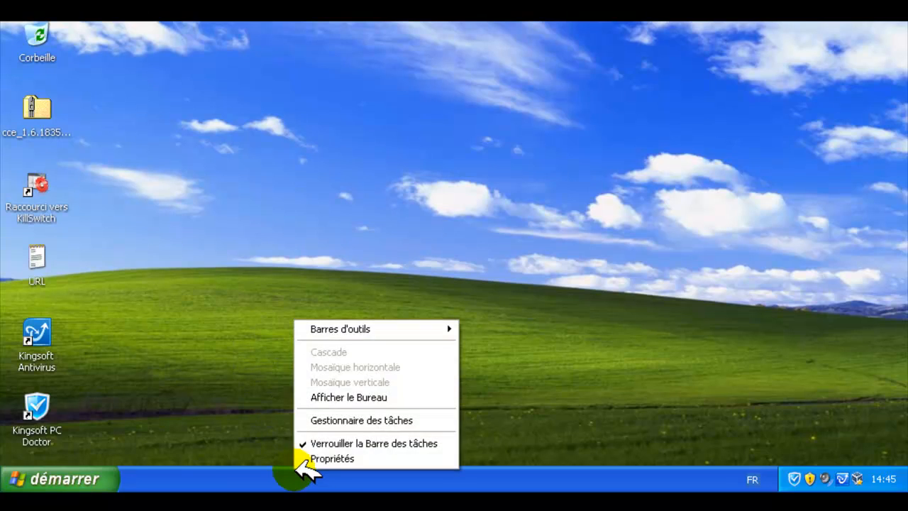
left_click(362, 420)
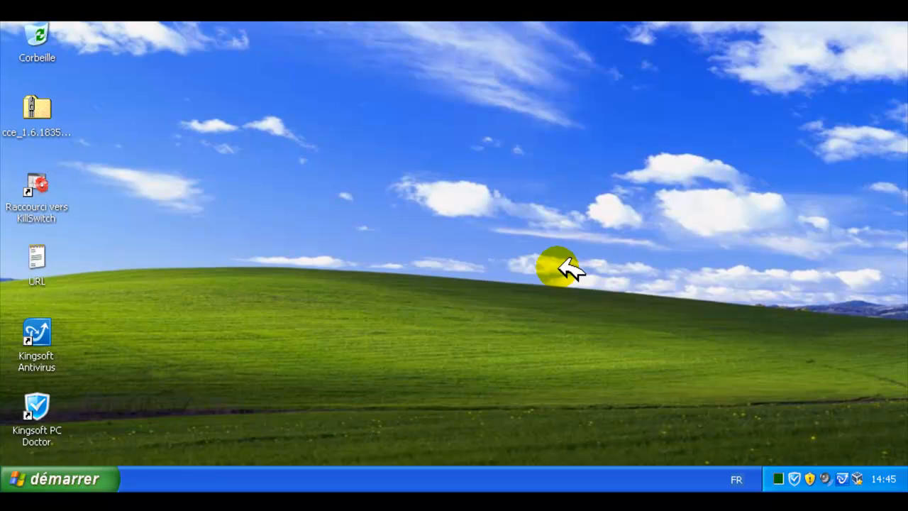
key("ctrl+alt+Delete")
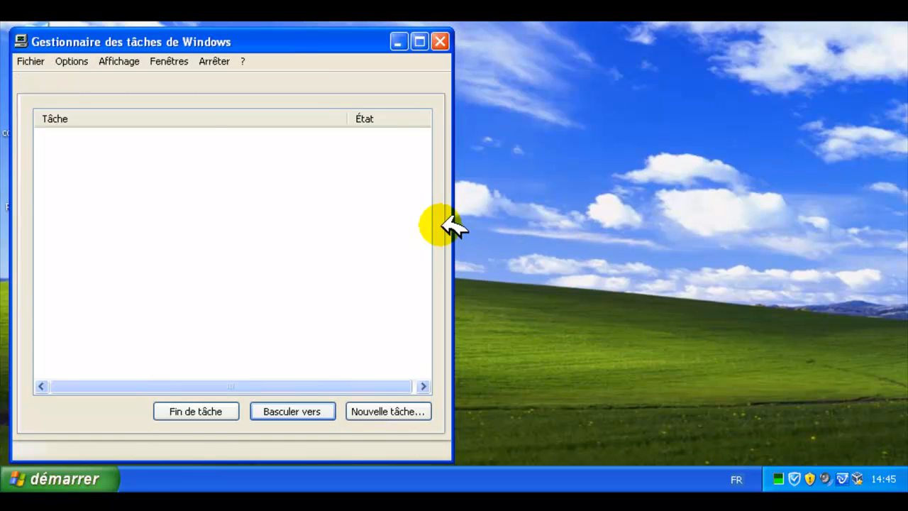
left_click(125, 86)
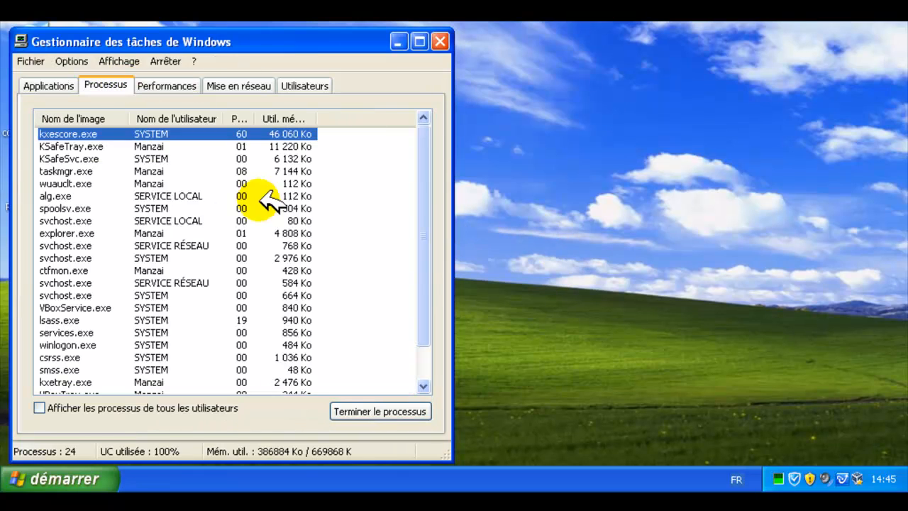
left_click(403, 41)
Step: Open the URL text file from the desktop in Notepad and reposition its window
left_click(37, 260)
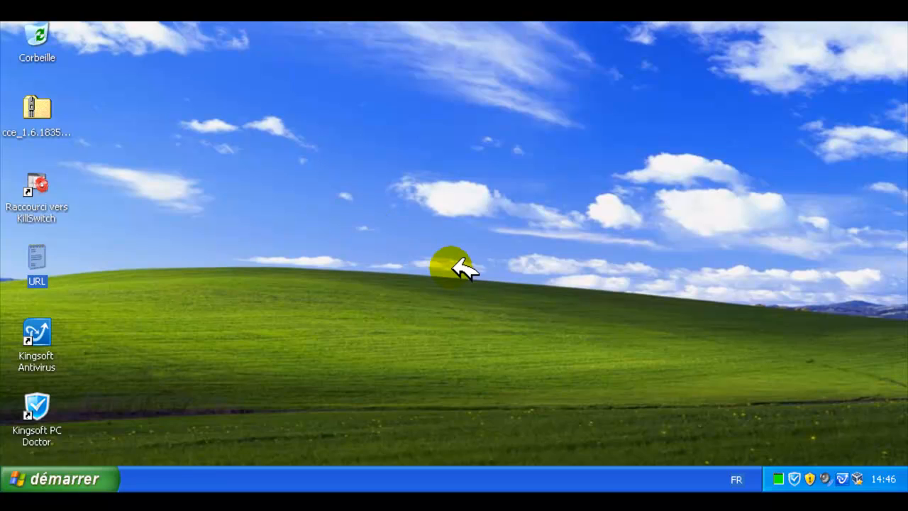
key("Return")
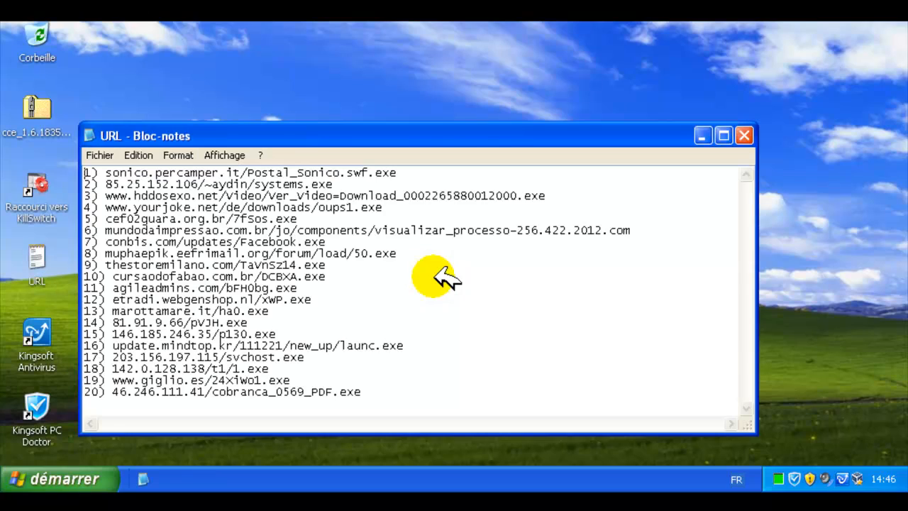
left_click_drag(449, 135, 548, 72)
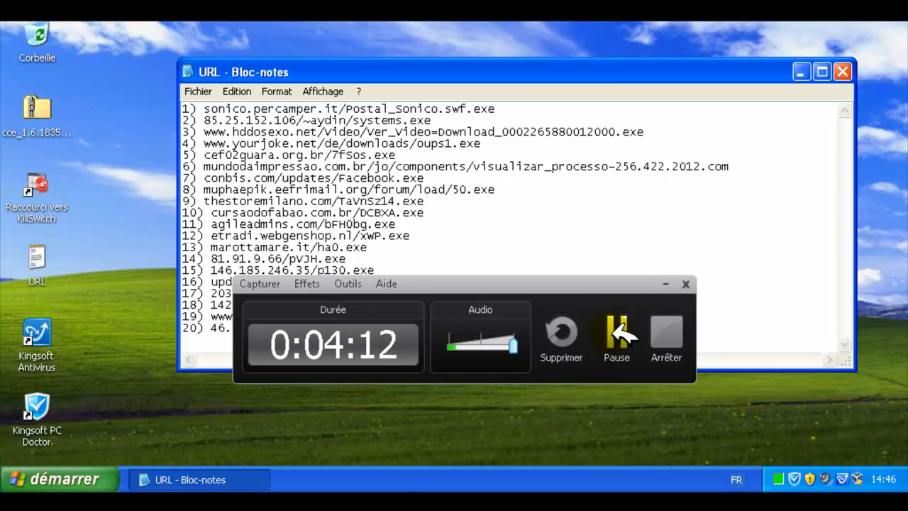
left_click(618, 328)
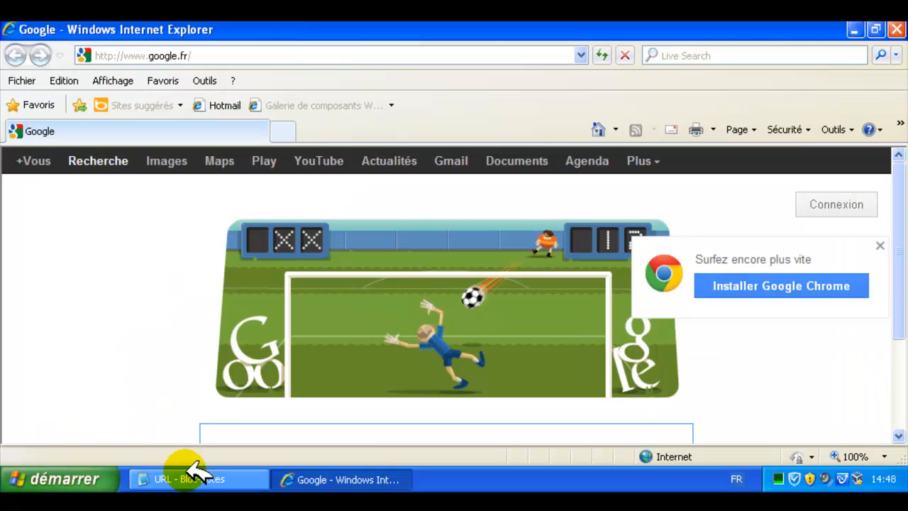
Step: Copy the first URL, sonico.percamper.it/Postal_Sonico.swf.exe, from the Notepad list and load it in Internet Explorer
left_click(197, 477)
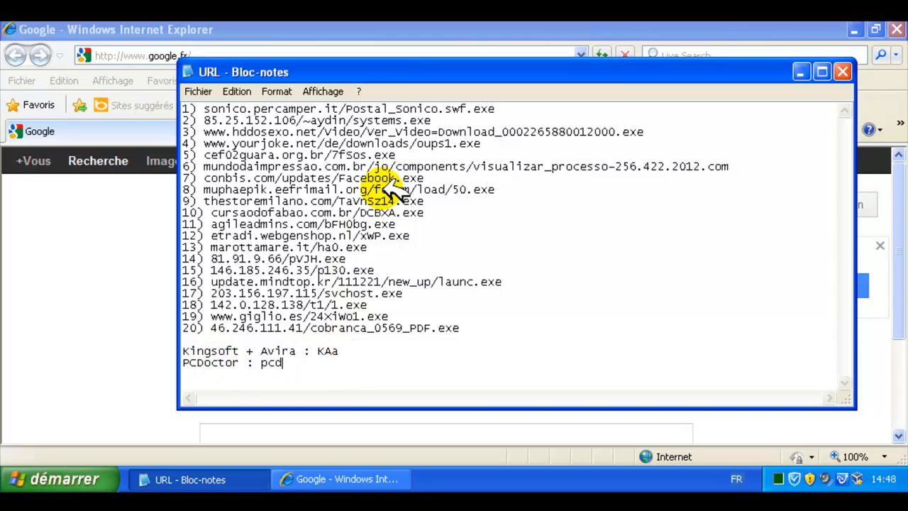
left_click_drag(511, 108, 207, 106)
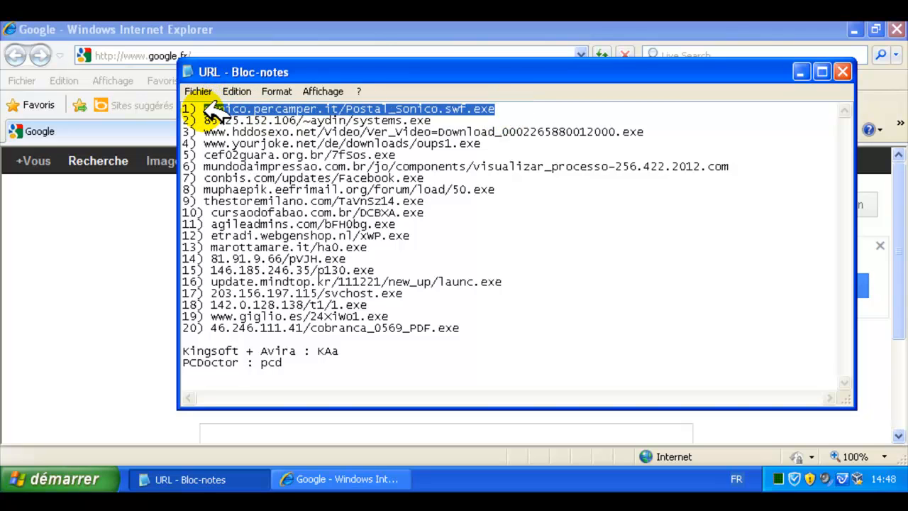
left_click(95, 225)
left_click(287, 56)
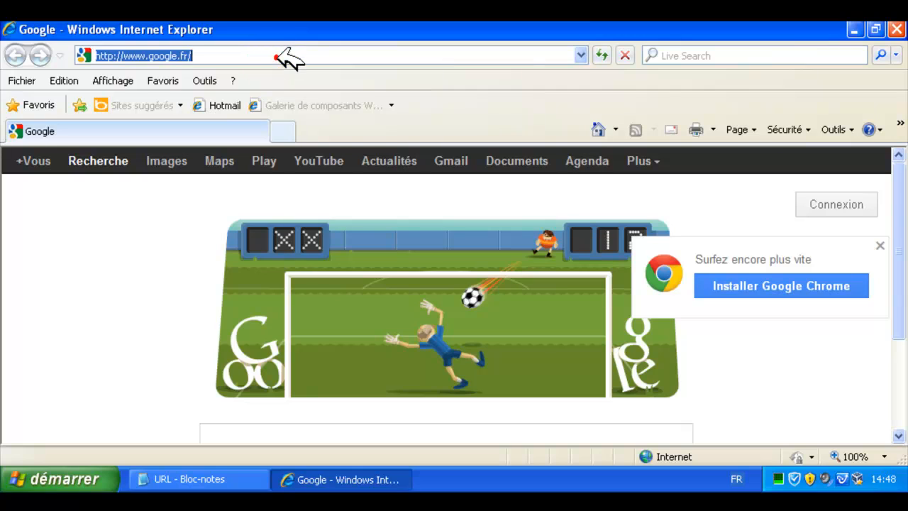
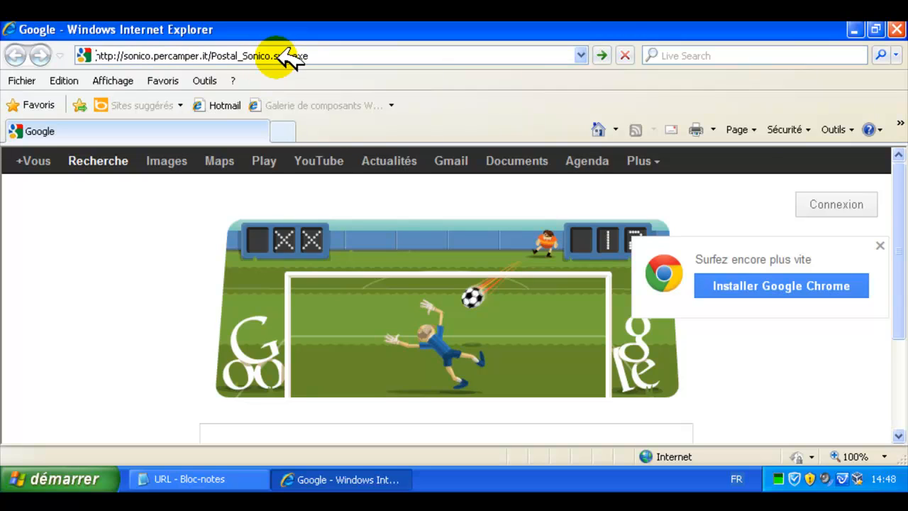
key("Return")
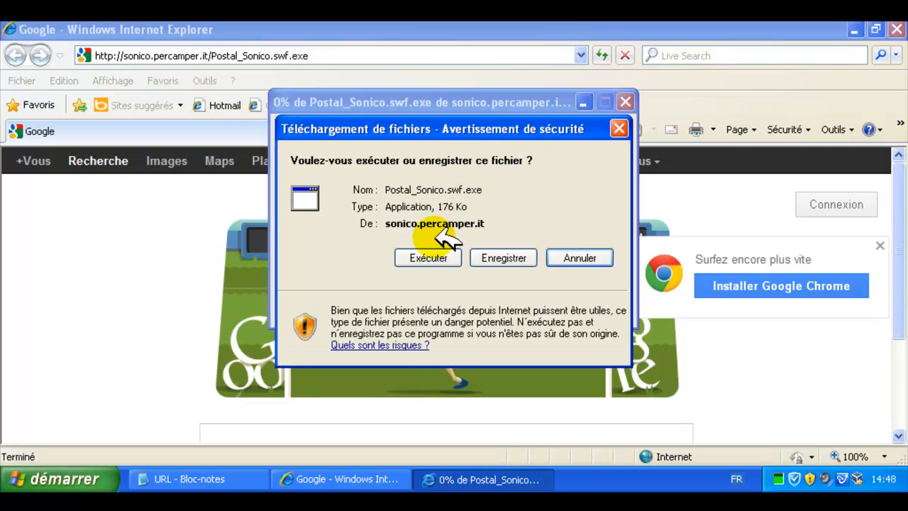
Step: Run Postal_Sonico.swf.exe despite the security warnings, and dismiss the Windows error and the antivirus alert
left_click(431, 257)
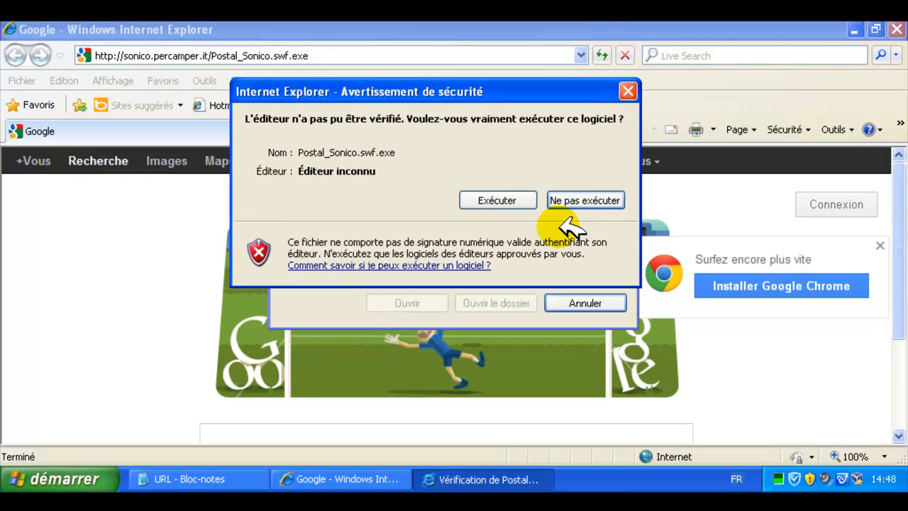
left_click(521, 199)
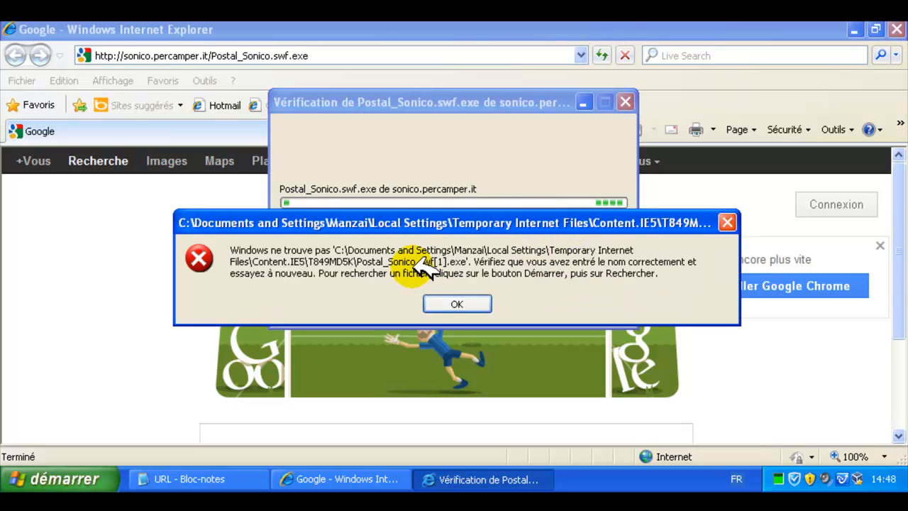
left_click(477, 302)
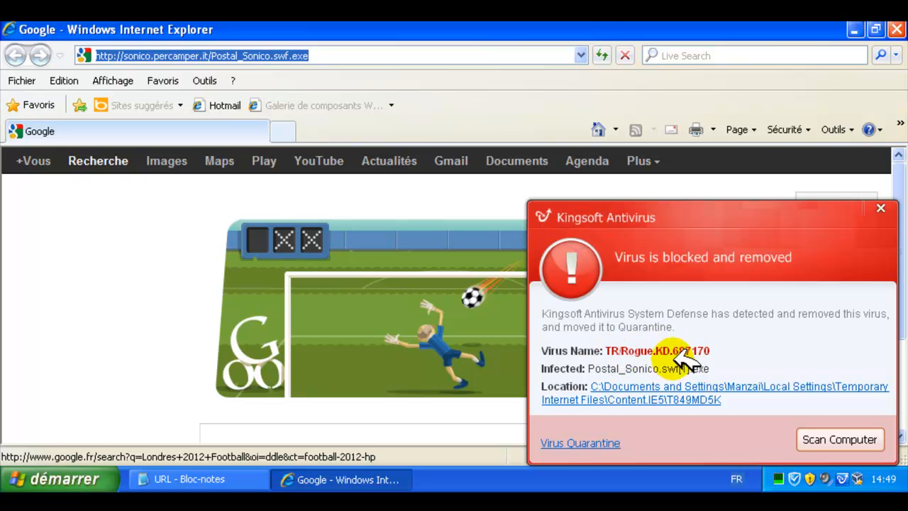
left_click(880, 208)
Step: Mute the system volume and close the volume control
left_click(825, 477)
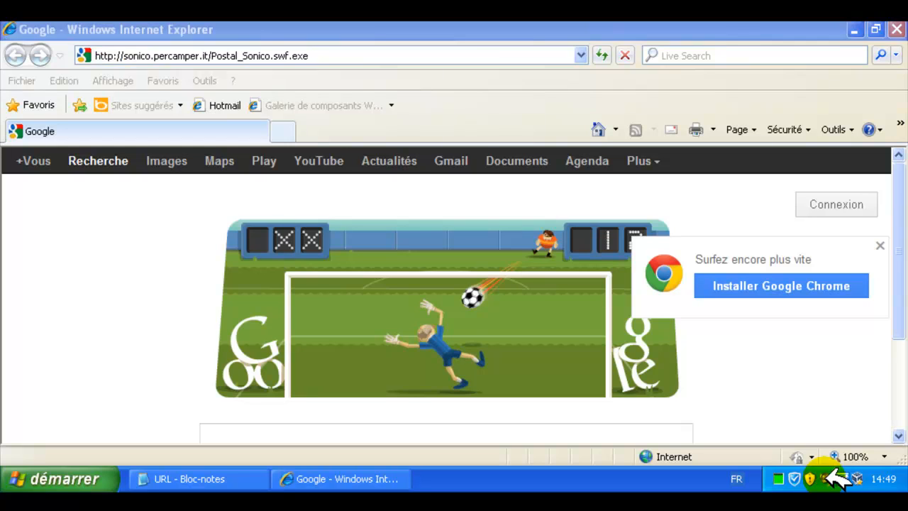
left_click(827, 475)
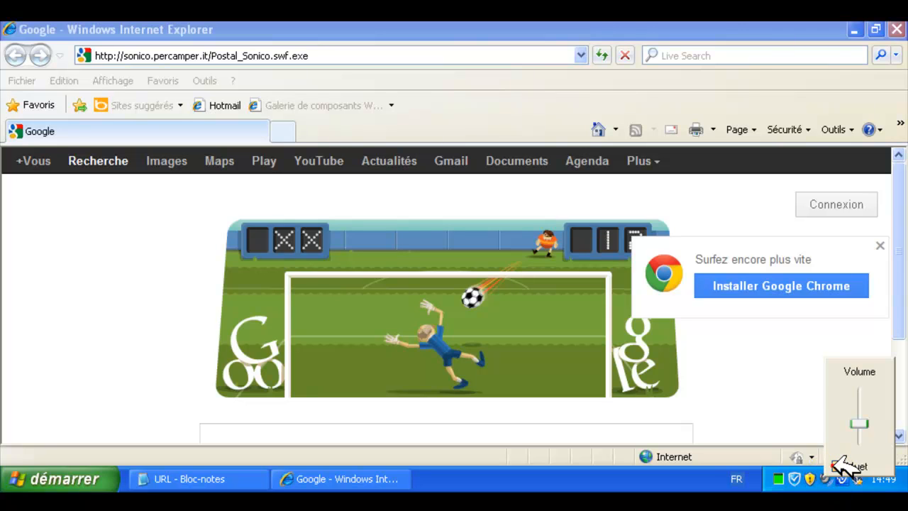
left_click(837, 467)
left_click(807, 395)
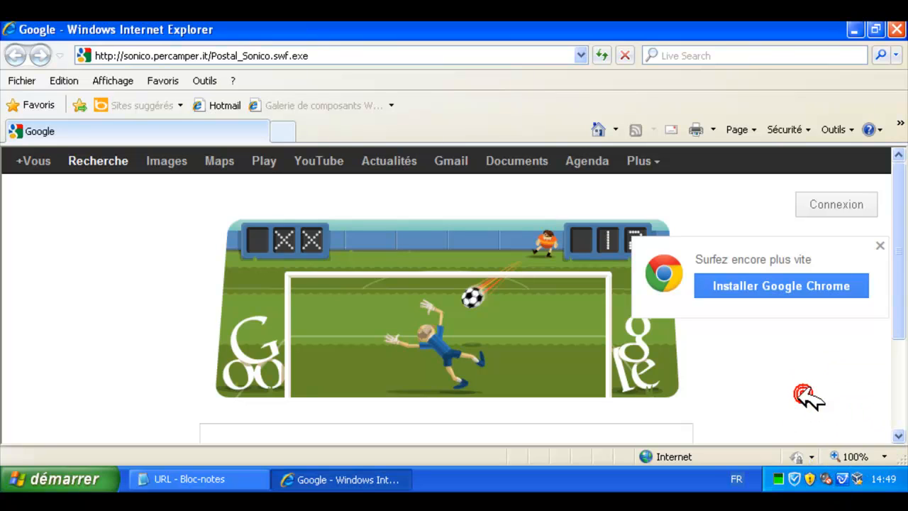
Step: Mark the first URL in the Notepad list with v and append the note (kaa Avira)
left_click(213, 480)
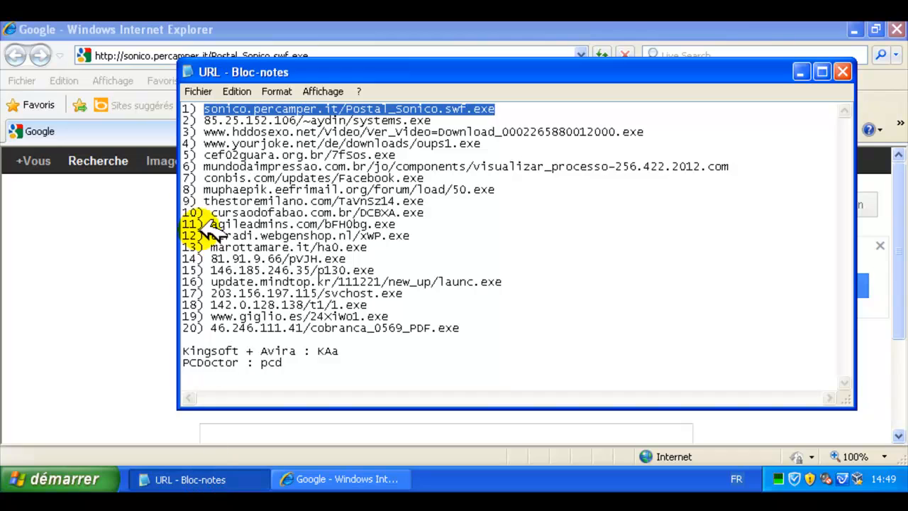
left_click(208, 110)
type("v")
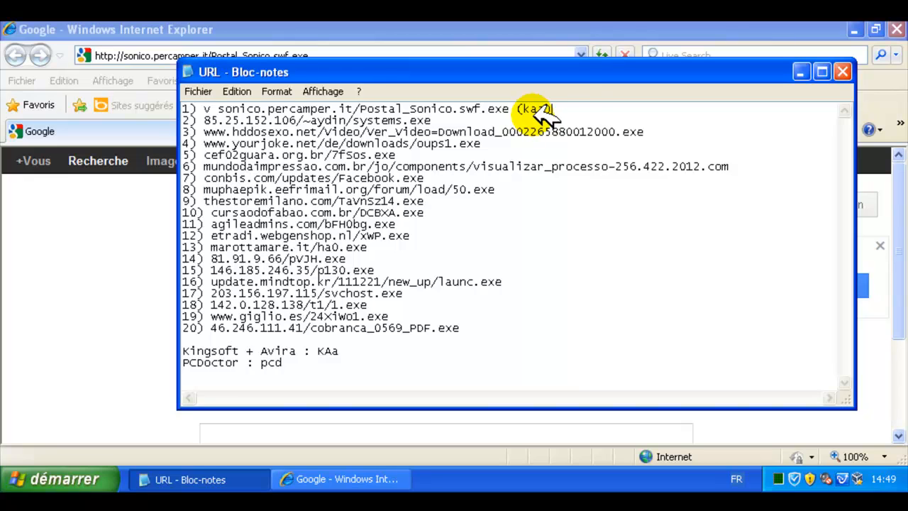
left_click(545, 108)
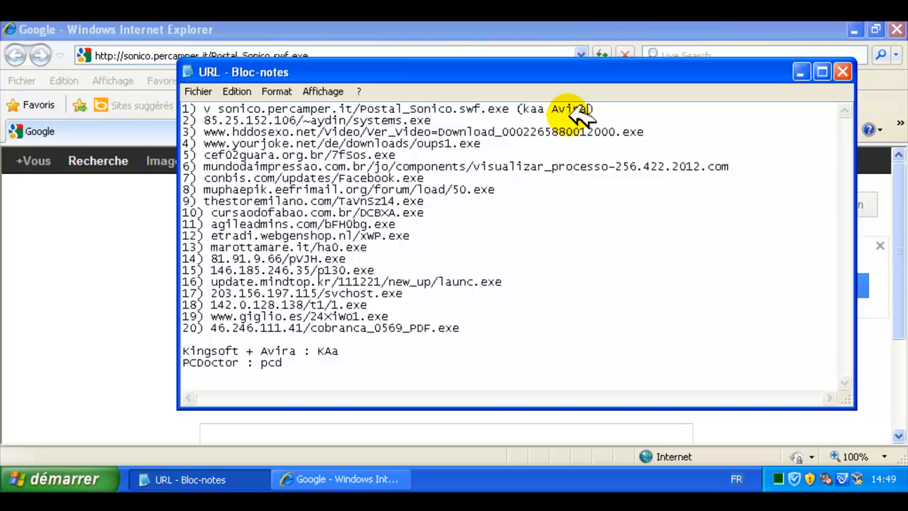
Step: Load the second URL, 85.25.152.106/~aydin/systems.exe, in Internet Explorer and mark its entry in the Notepad list with o
left_click_drag(436, 122, 215, 118)
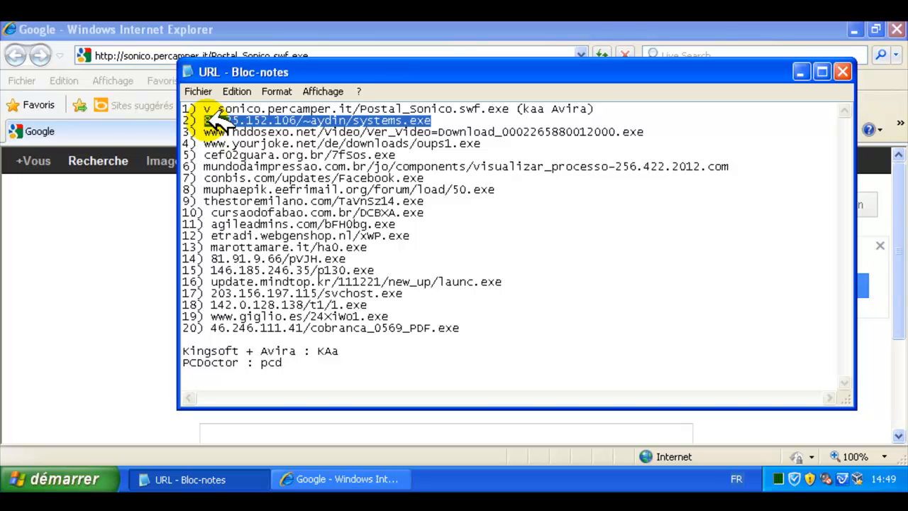
left_click(121, 260)
left_click(321, 55)
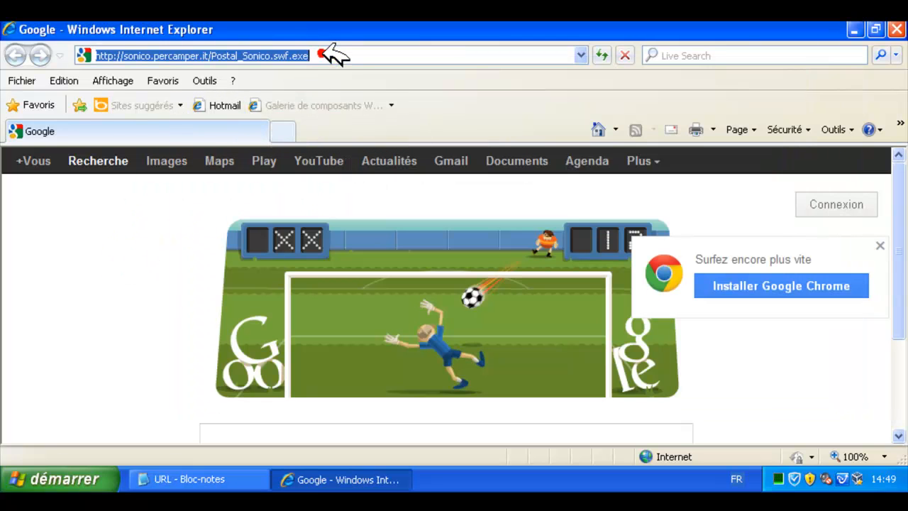
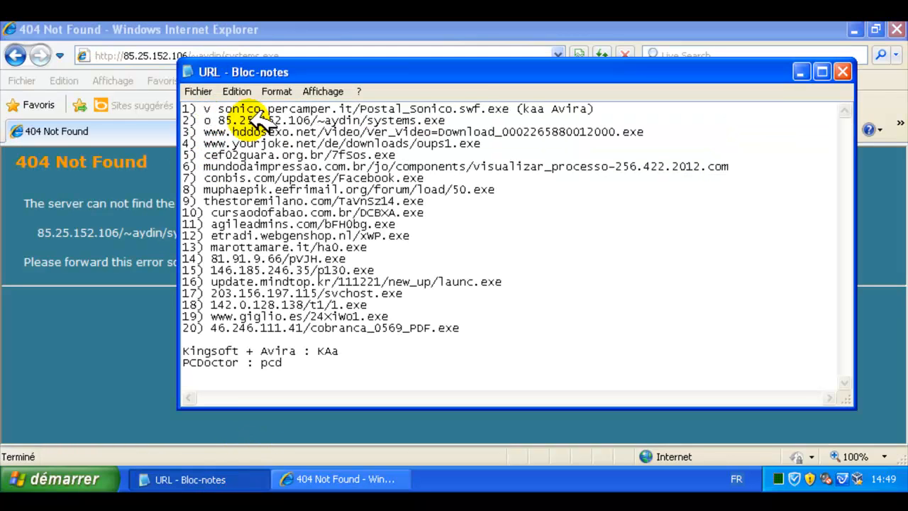
left_click_drag(182, 132, 305, 132)
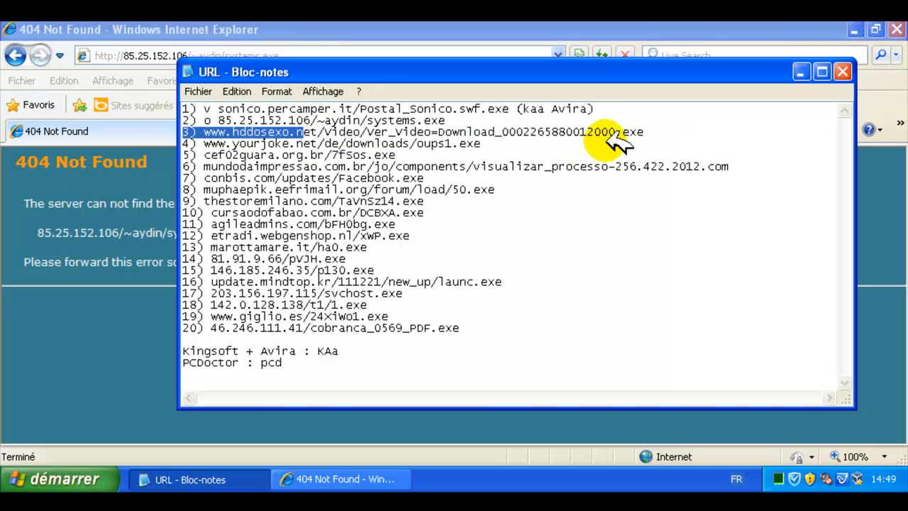
left_click(698, 126)
left_click_drag(661, 130, 215, 129)
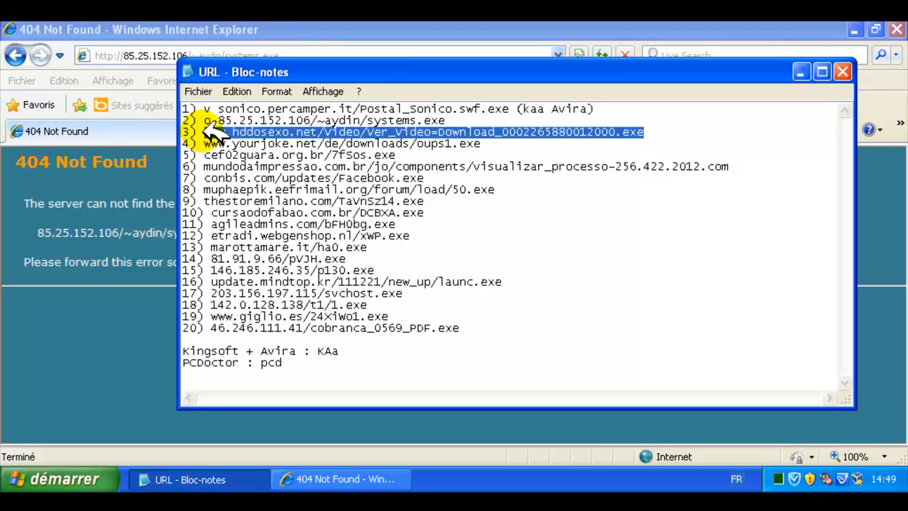
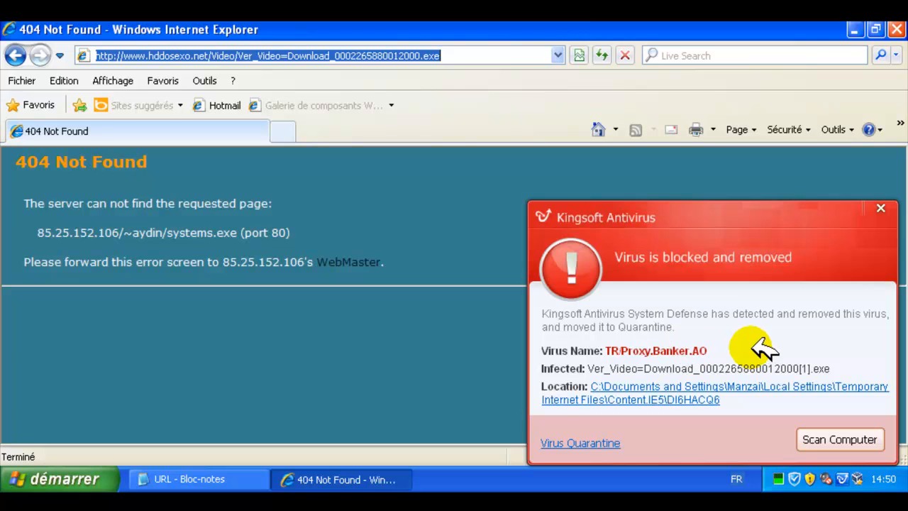
left_click(880, 209)
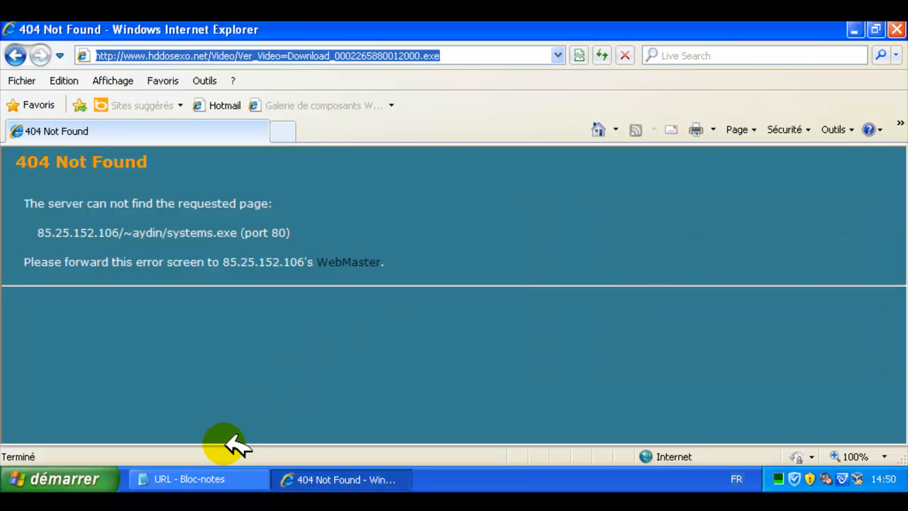
Step: Mark the third URL in the Notepad list with v and append the note (kaa Avira)
left_click(228, 470)
left_click(205, 132)
type("v")
left_click(670, 136)
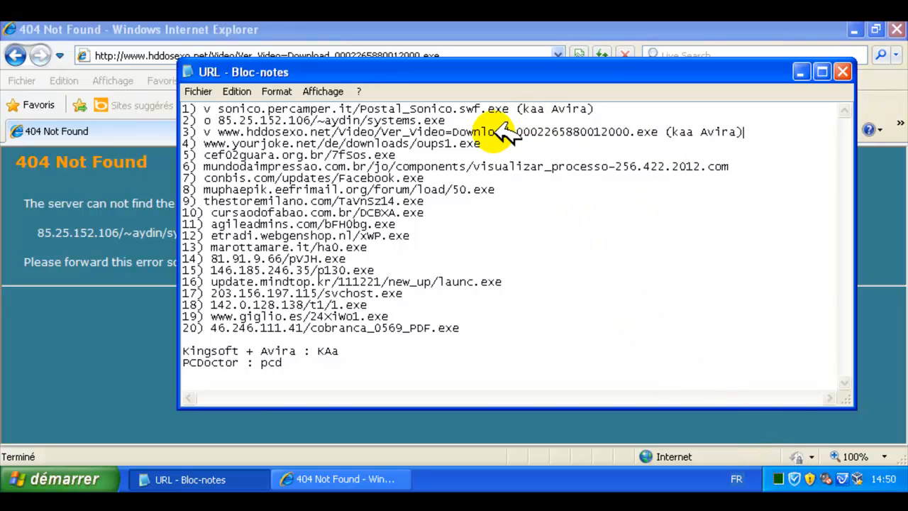
left_click_drag(481, 144, 208, 143)
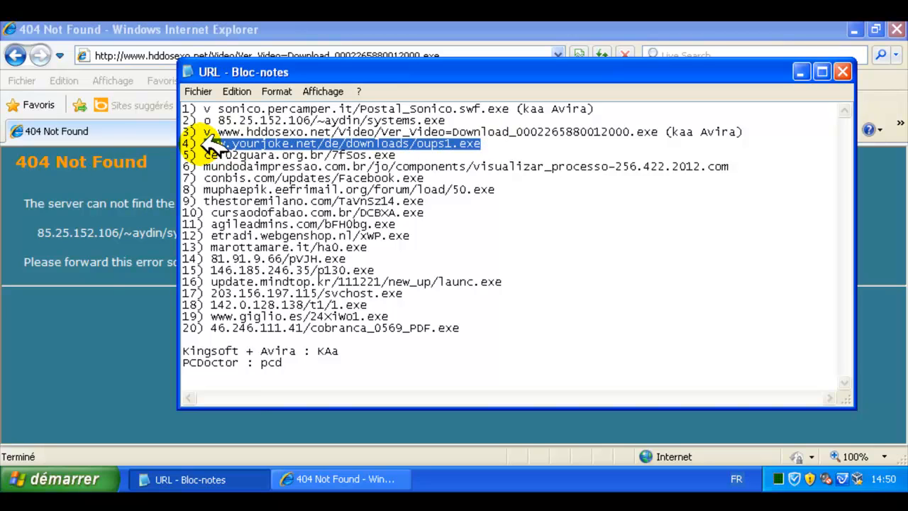
left_click(111, 319)
left_click(330, 56)
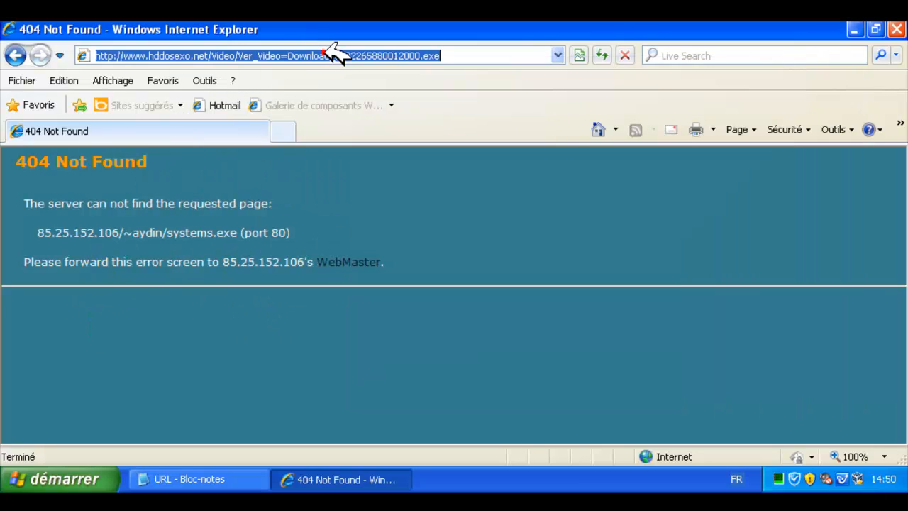
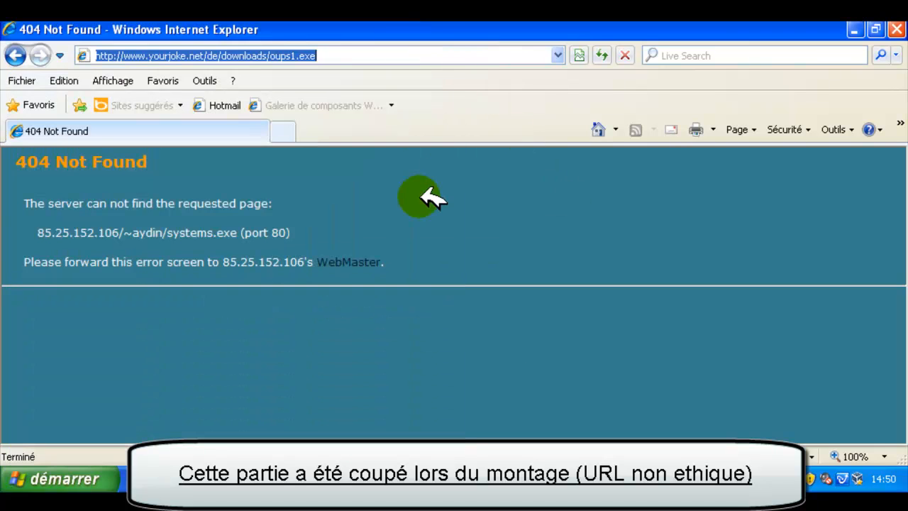
key("alt+Tab")
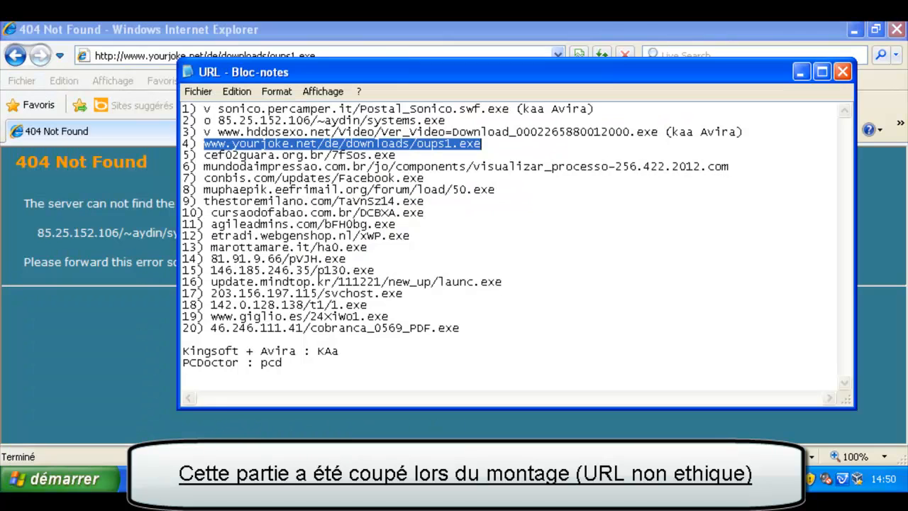
left_click(206, 144)
type("x")
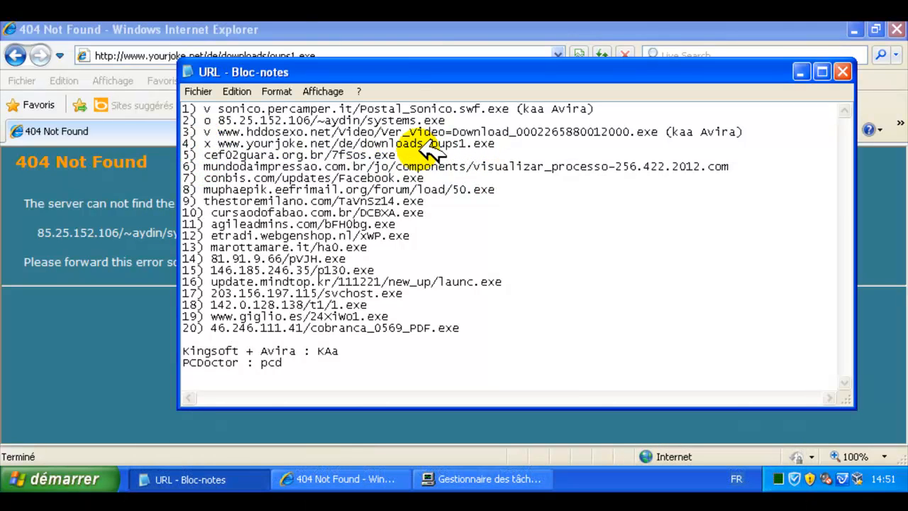
Step: Load the fifth URL, cef02guara.org.br/7fSos.exe, in Internet Explorer, run the file, and dismiss the error and the antivirus alert
left_click_drag(419, 158, 213, 159)
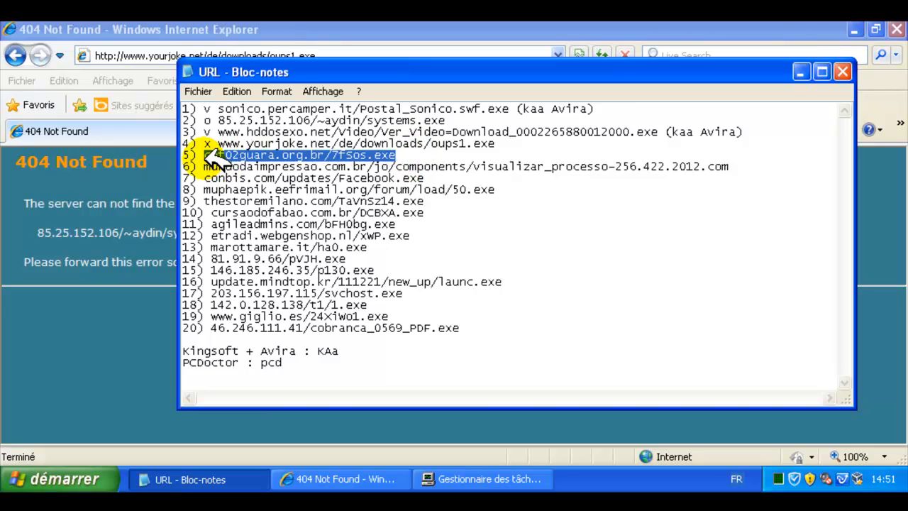
left_click(156, 328)
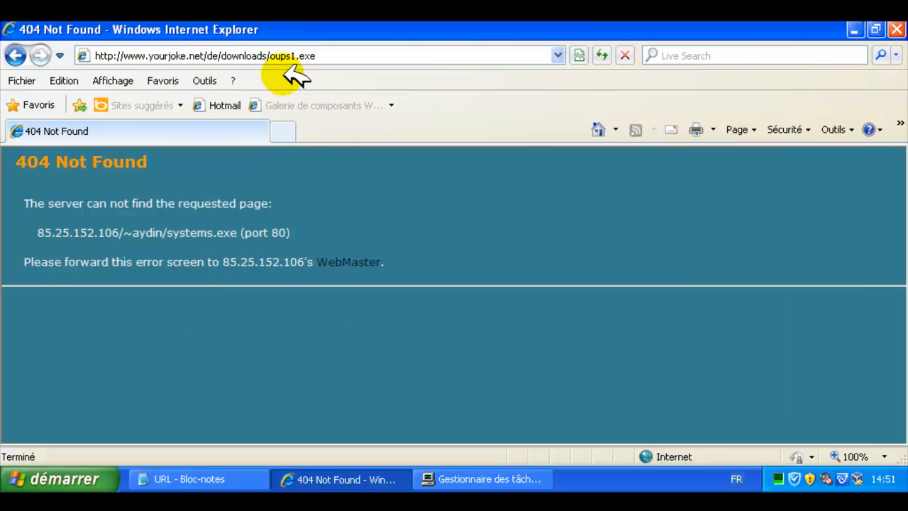
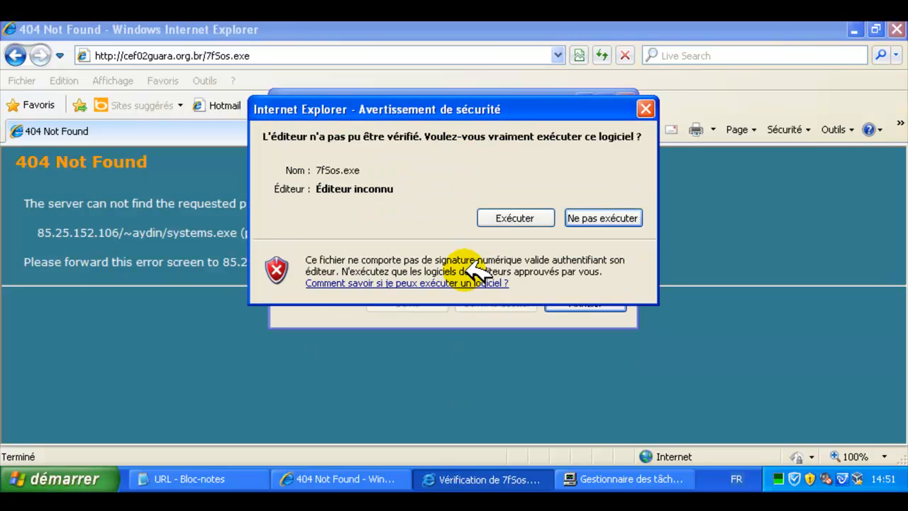
left_click(508, 229)
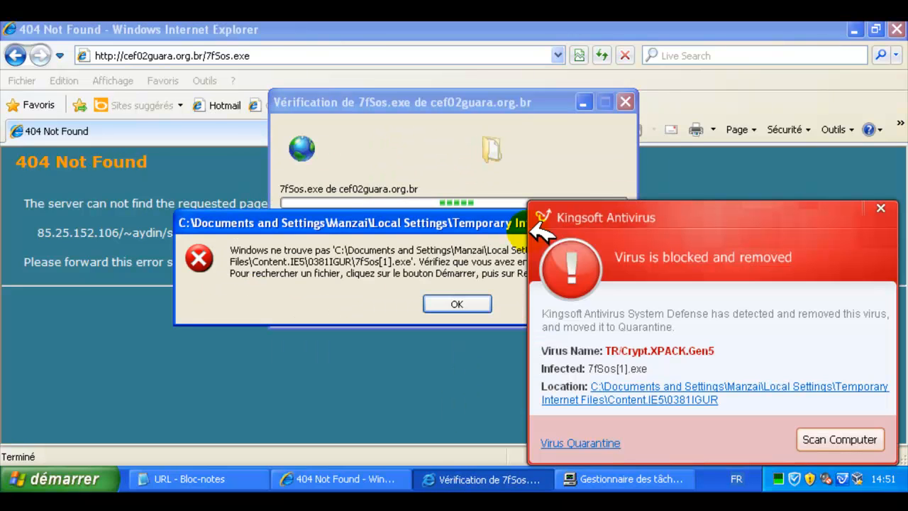
left_click(477, 301)
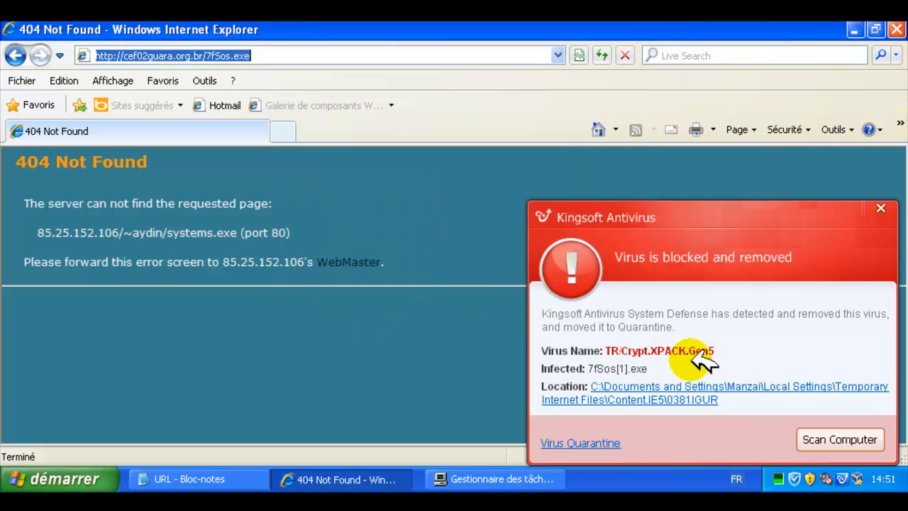
left_click(881, 208)
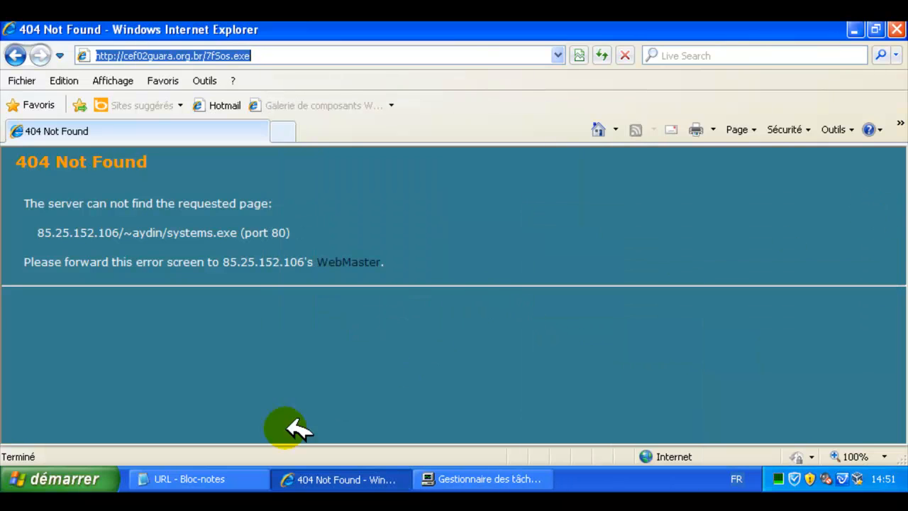
Step: Mark the fifth URL in the Notepad list with v and append the note (kaa Avira)
left_click(236, 478)
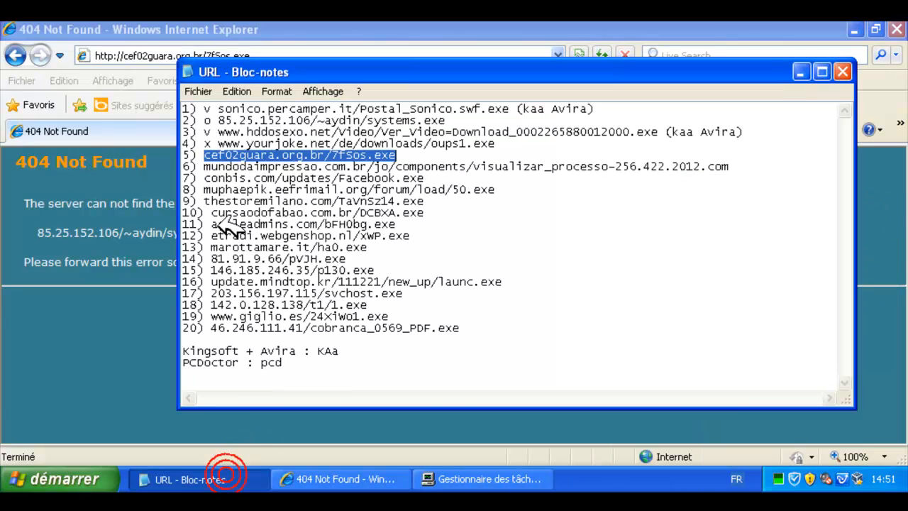
left_click(212, 153)
type("v")
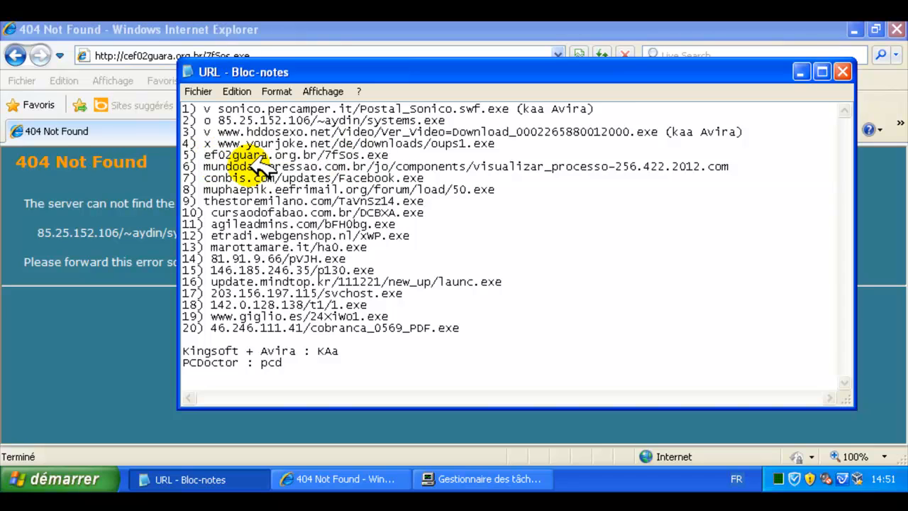
left_click(455, 156)
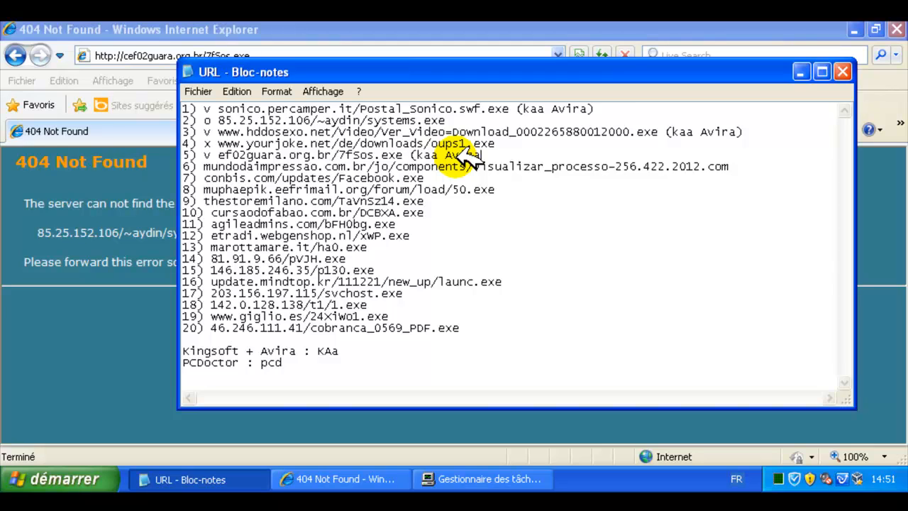
Step: Load the sixth URL, mundodaimpressao.com.br/jo/components/visualizar_processo-256.422.2012.com, in Internet Explorer, run the file, and close the antivirus alert
left_click_drag(770, 164, 205, 168)
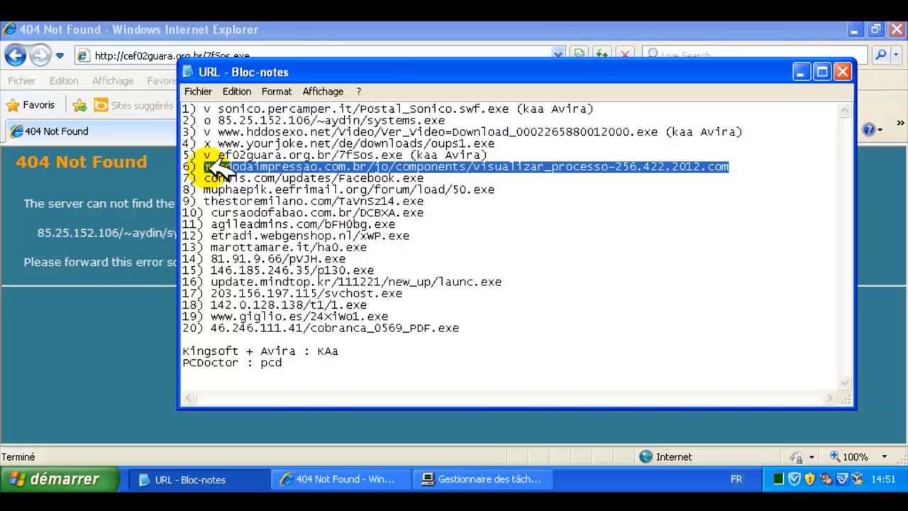
left_click(142, 269)
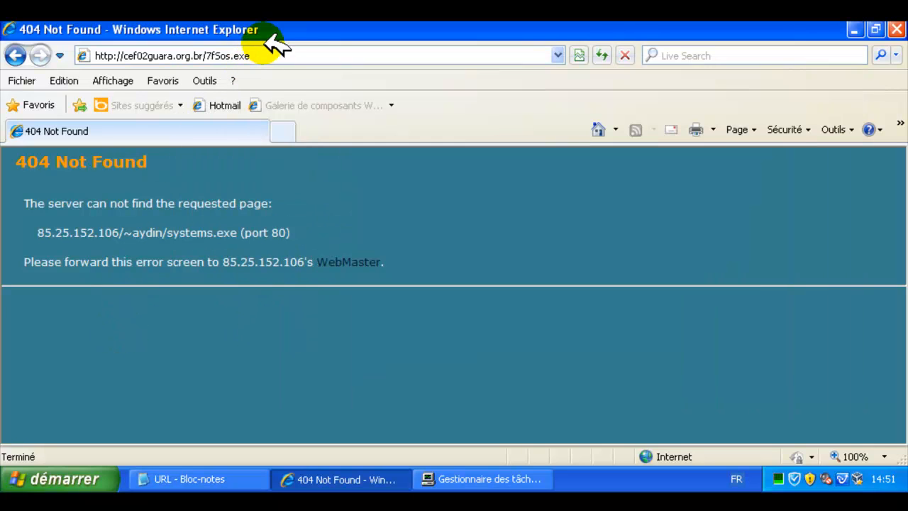
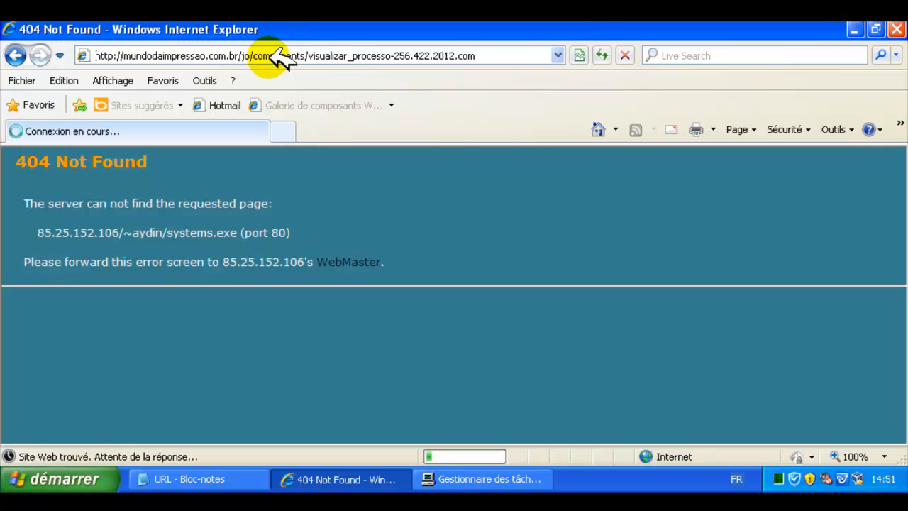
left_click(428, 257)
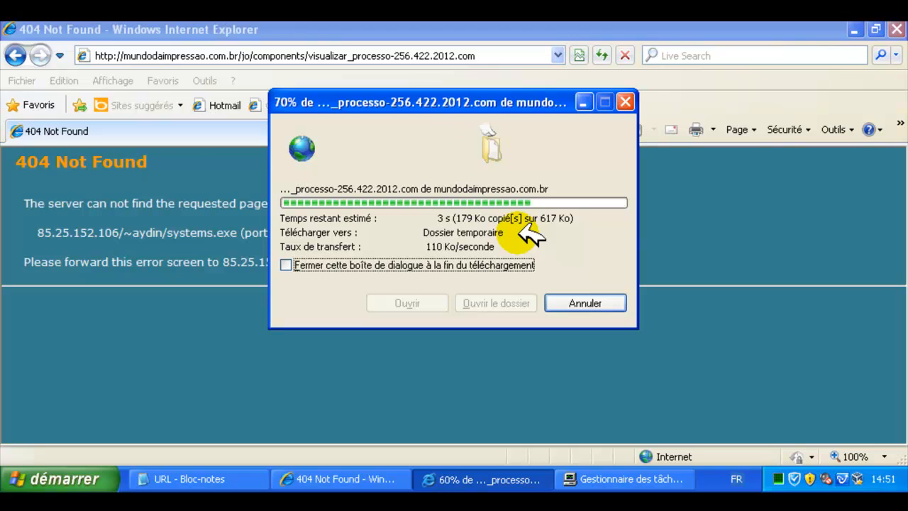
left_click(505, 202)
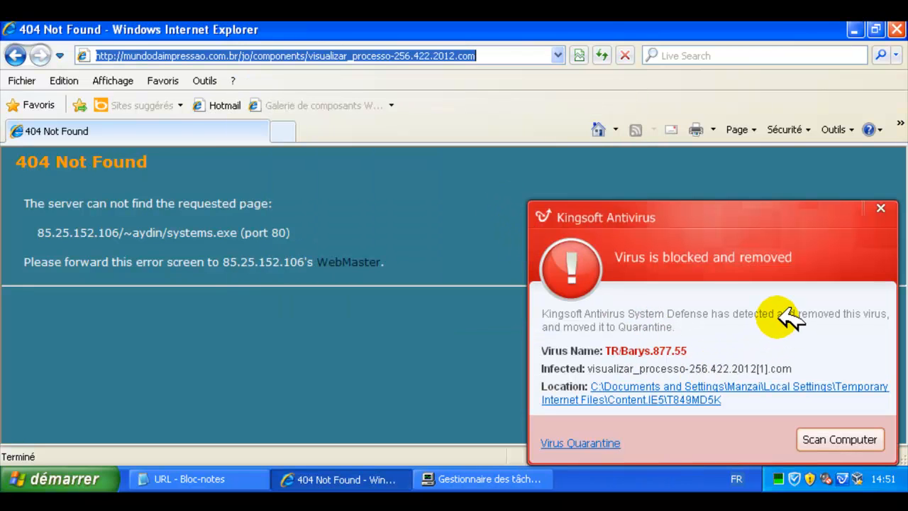
left_click(880, 208)
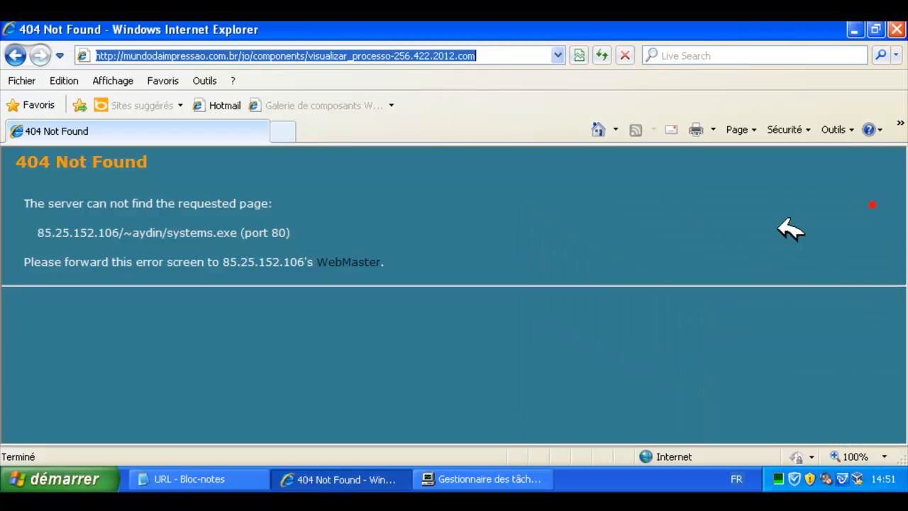
Step: Mark the sixth URL in the Notepad list with v and append the note (kaa Avira)
left_click(195, 474)
left_click(208, 166)
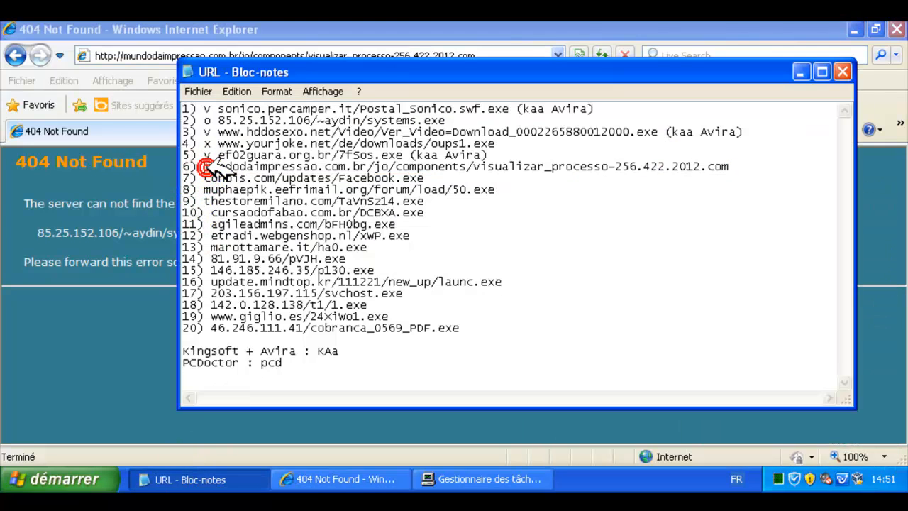
type("v")
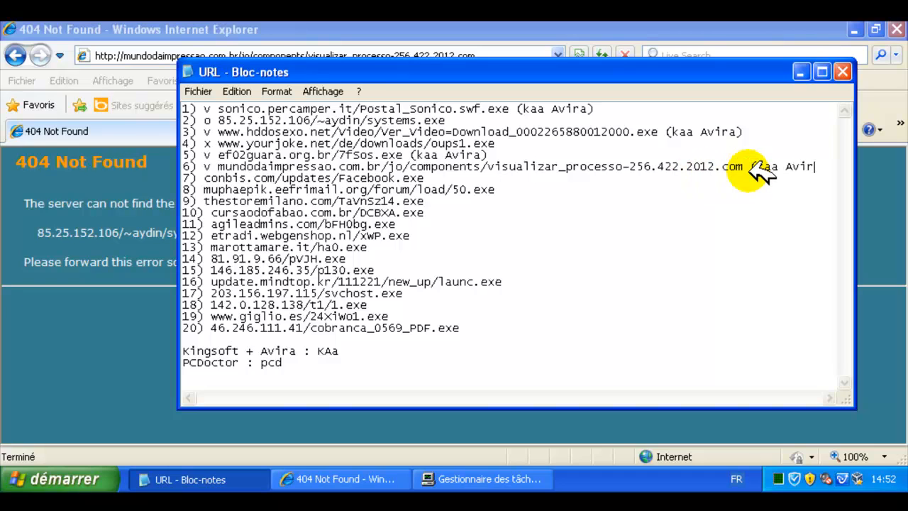
Step: Load the seventh URL, conbis.com/updates/Facebook.exe, in Internet Explorer, run the file, and dismiss the error and the antivirus alert
left_click_drag(426, 178, 205, 177)
left_click(146, 260)
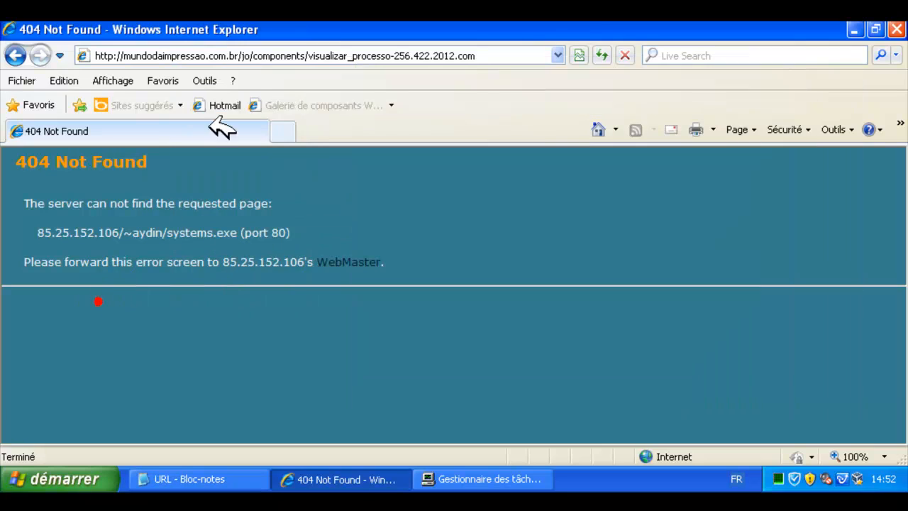
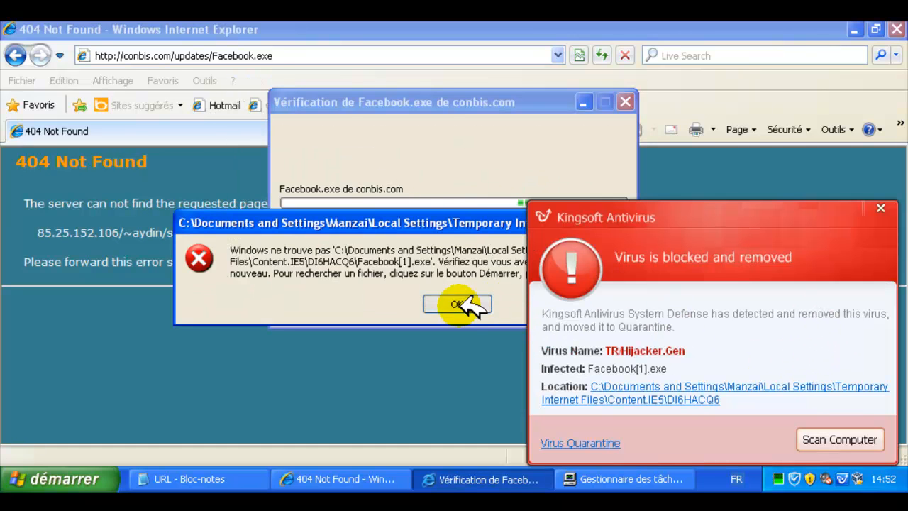
left_click(460, 304)
left_click(882, 209)
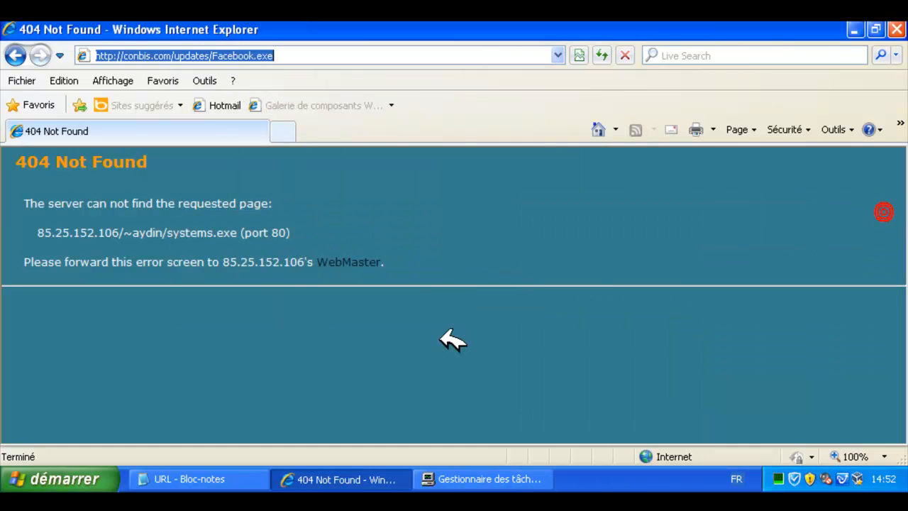
Step: Mark the seventh URL in the Notepad list with v and append the note (kaa Avira)
left_click(192, 474)
left_click(213, 181)
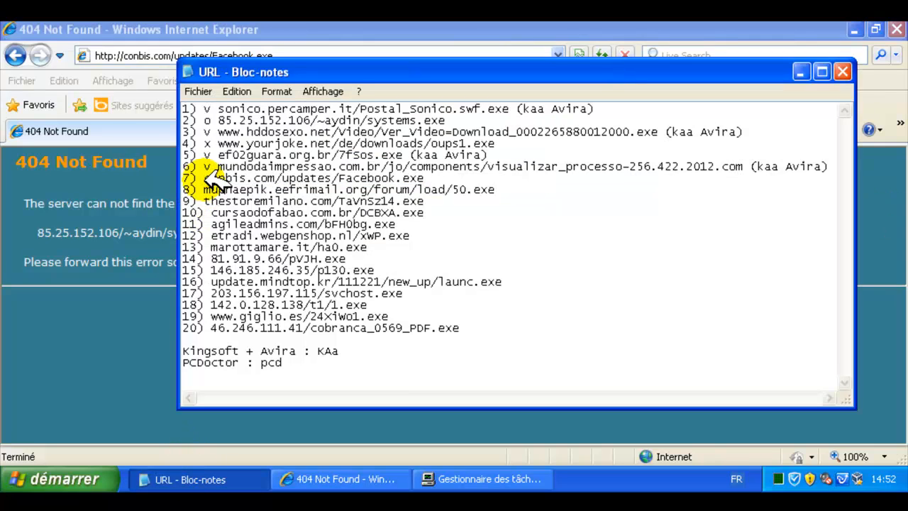
left_click(458, 183)
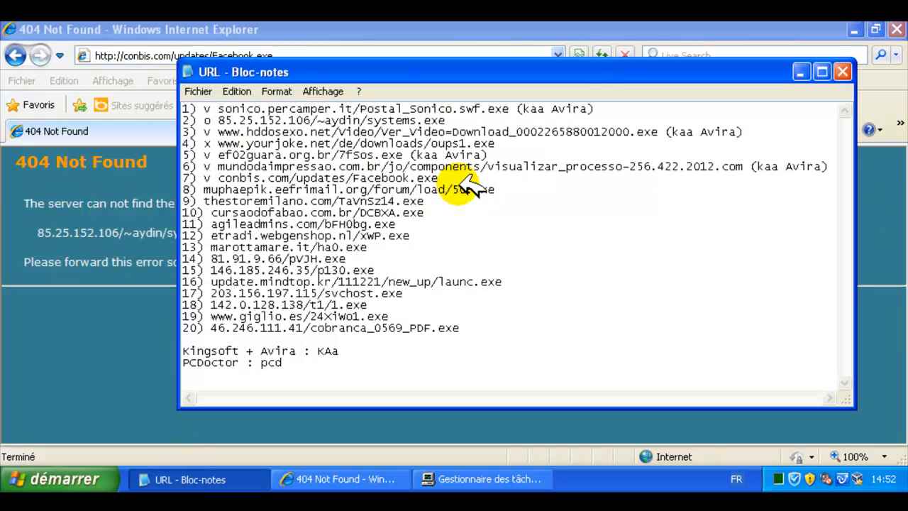
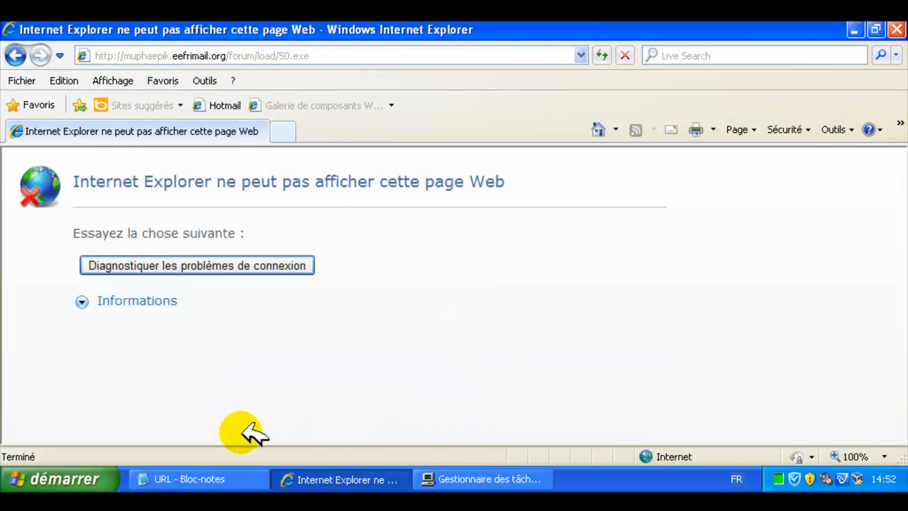
Step: Mark the eighth URL, muphaepik.eefrimail.org/forum/load/50.exe, in the Notepad list with o
left_click(188, 479)
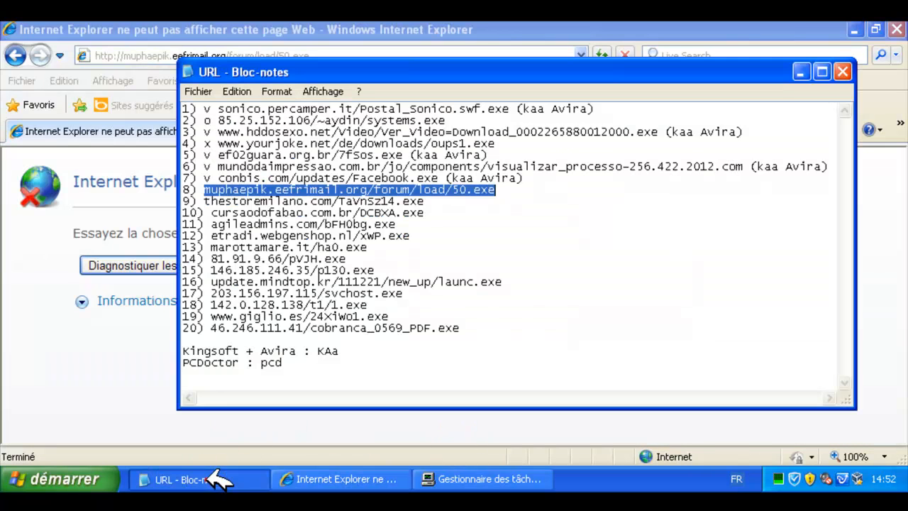
left_click(205, 189)
type("o")
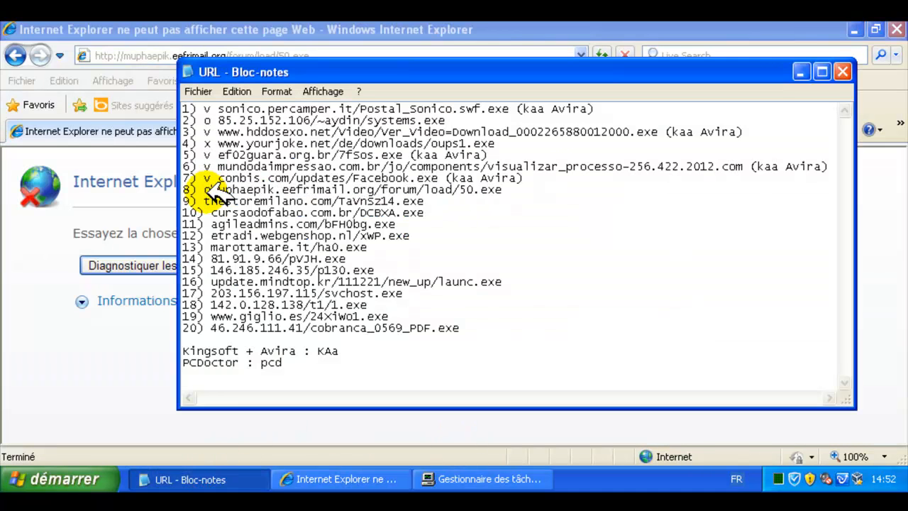
Step: Load the ninth URL, thestoremilano.com/TaVnSz14.exe, in Internet Explorer, run the file, and close the antivirus alert
left_click_drag(434, 198, 204, 198)
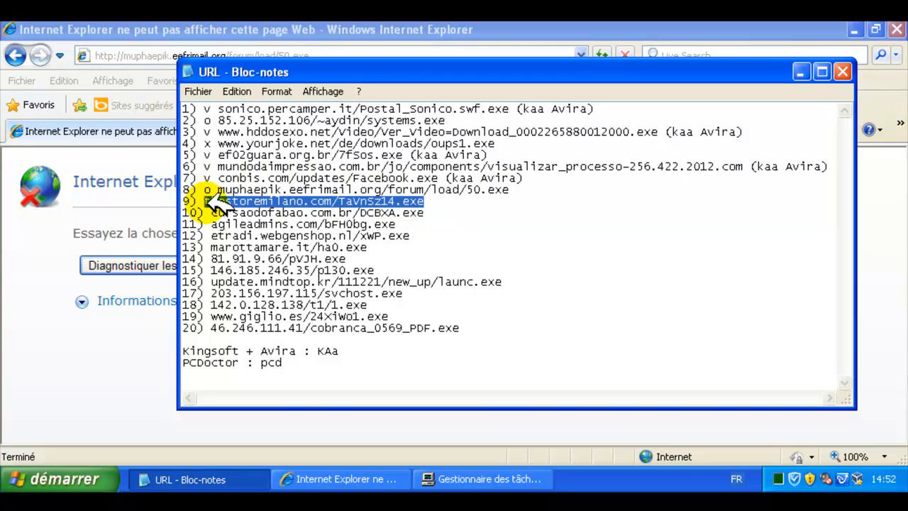
left_click(112, 343)
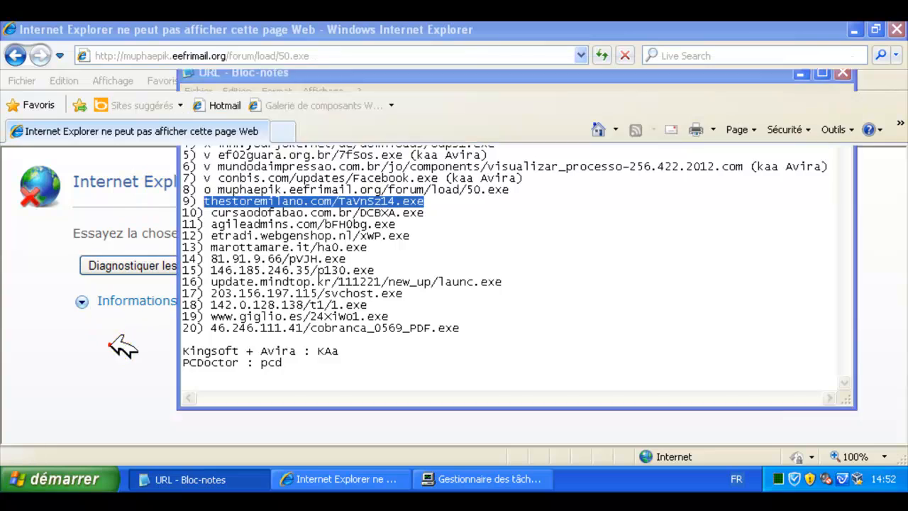
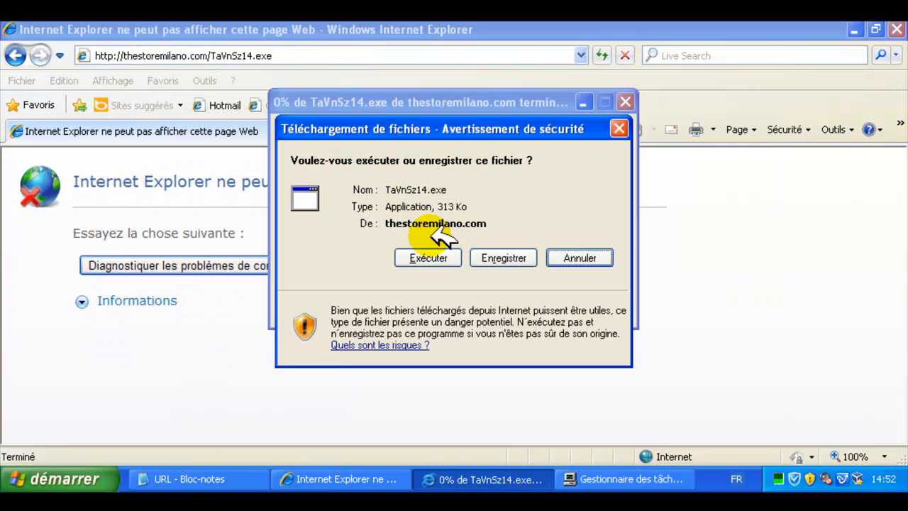
left_click(428, 257)
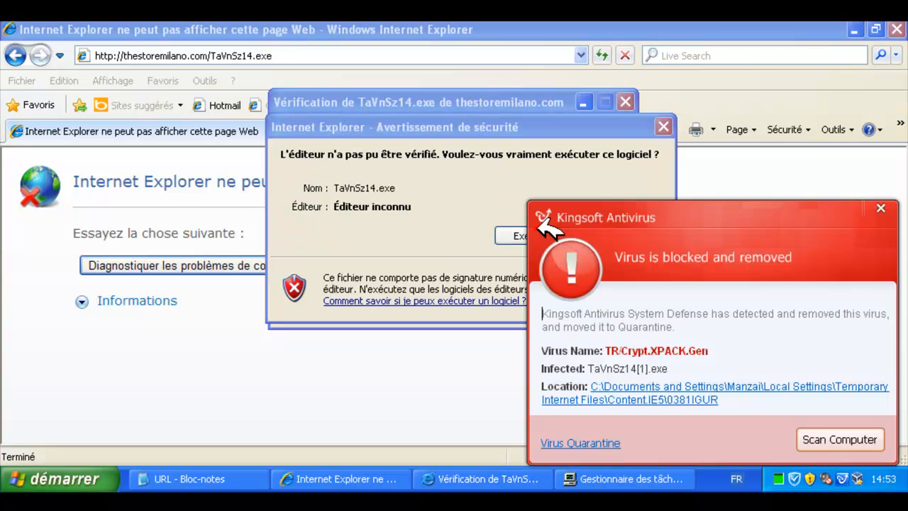
left_click(521, 234)
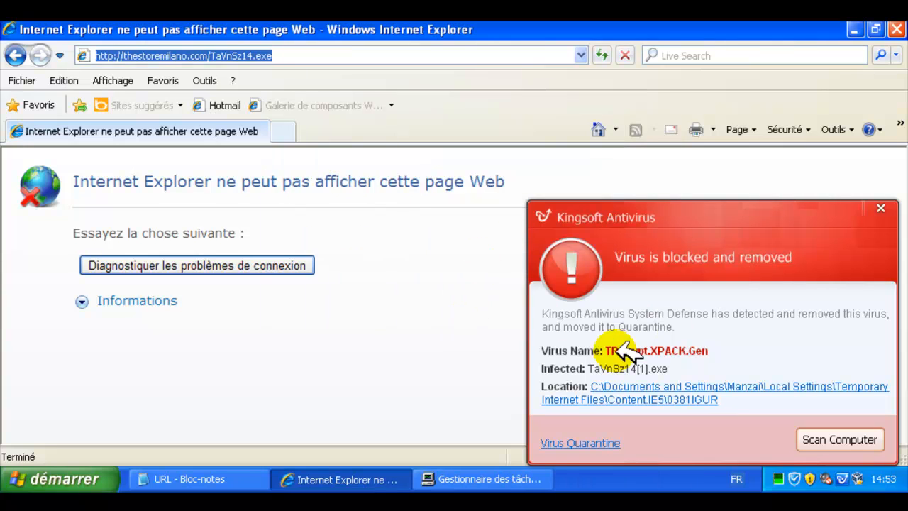
left_click(881, 208)
Step: Mark the ninth URL in the Notepad list with v and append the note (kaa Avira)
left_click(203, 479)
left_click(204, 200)
type("v")
left_click(454, 200)
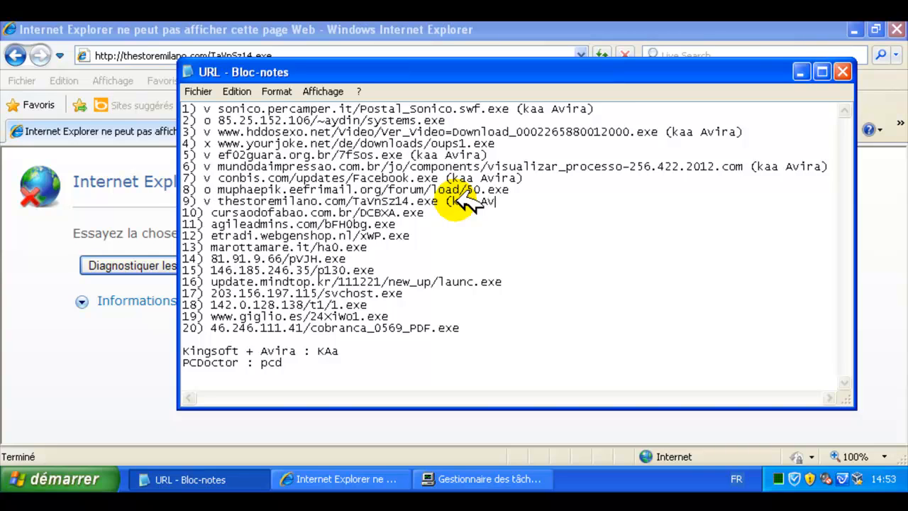
Step: Load the tenth URL, cursaodofabao.com.br/DCBXA.exe, in Internet Explorer, run the file, and close the antivirus alert
left_click_drag(440, 212, 231, 211)
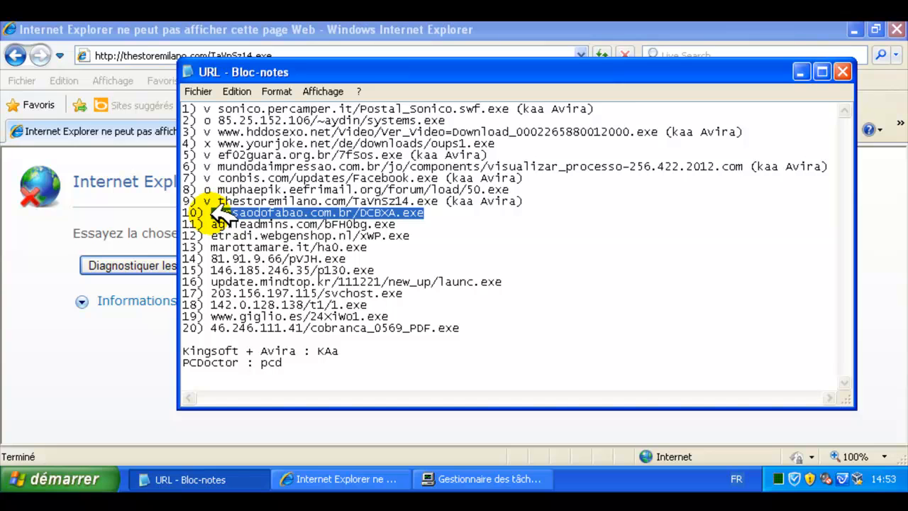
left_click(131, 345)
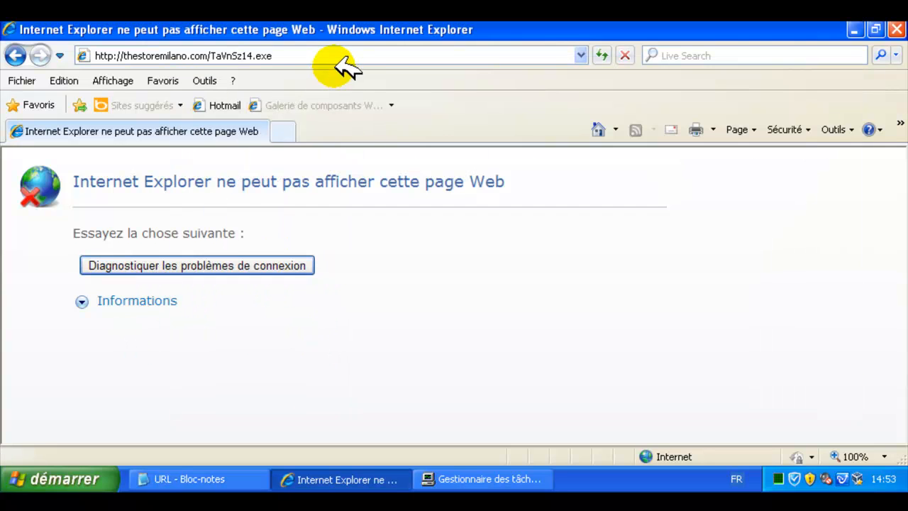
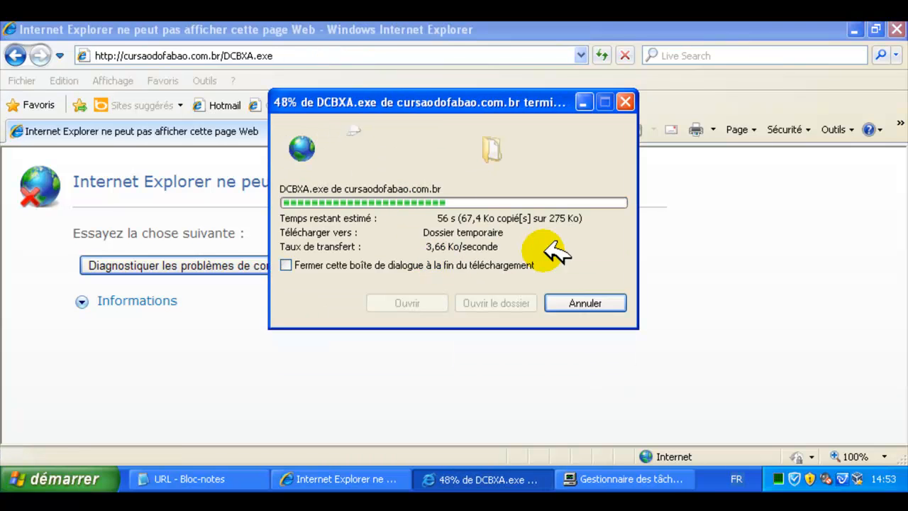
left_click(516, 207)
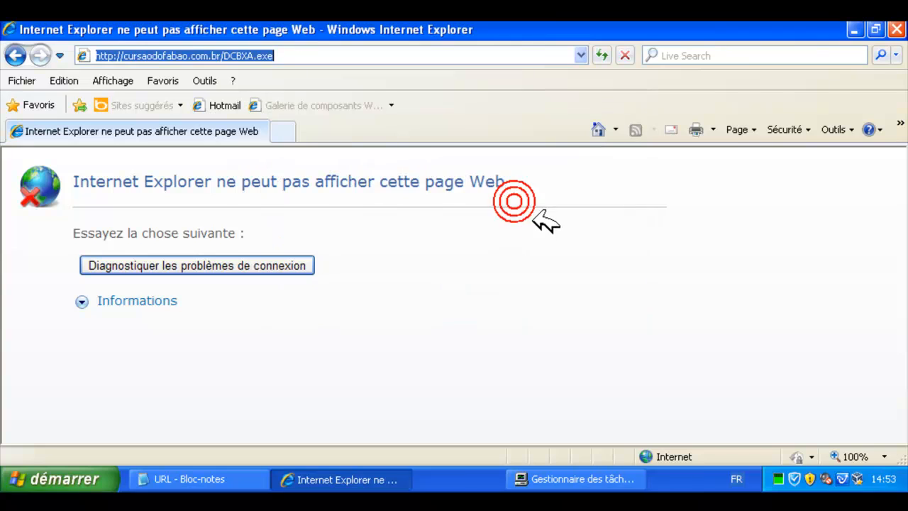
left_click(881, 208)
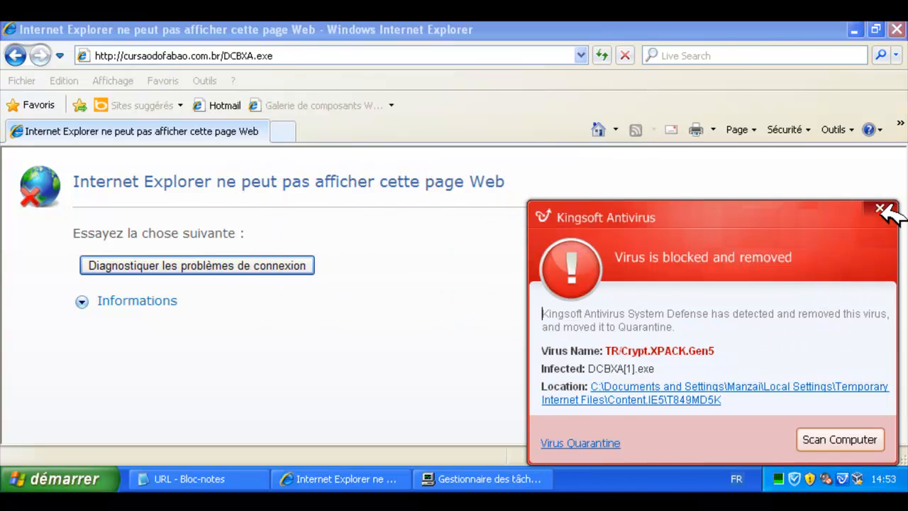
Step: Mark the tenth URL in the Notepad list with v and append the note (kaa Avira)
left_click(209, 478)
left_click(223, 213)
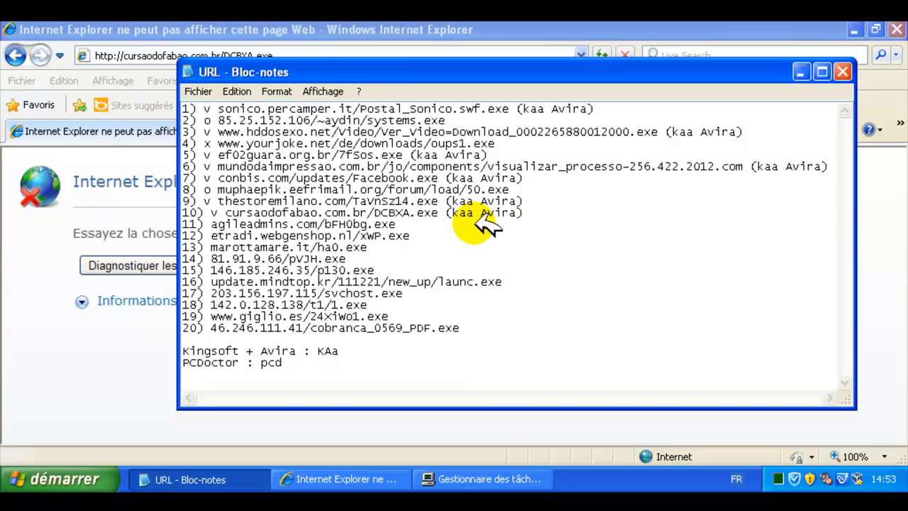
Step: Load the eleventh URL, agileadmins.com/bFH0bg.exe, in Internet Explorer, run the file, and close the antivirus alert
left_click_drag(428, 225, 228, 222)
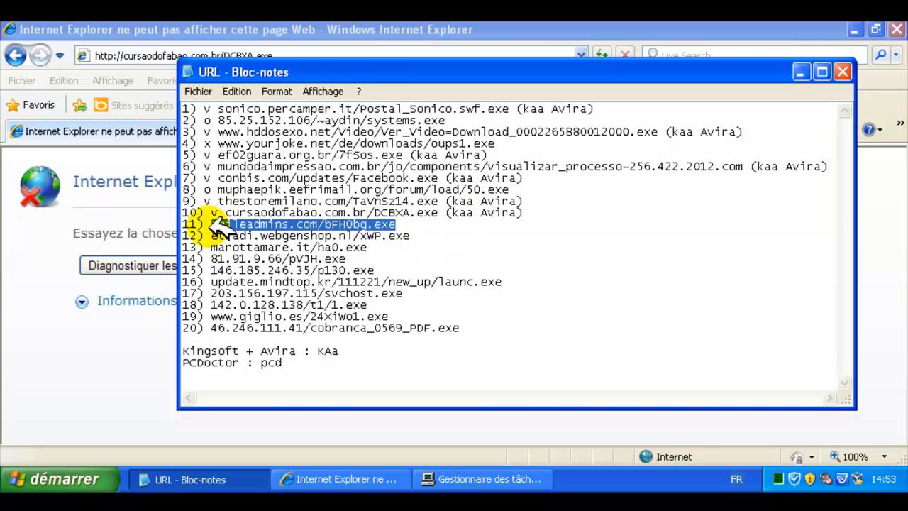
left_click(152, 385)
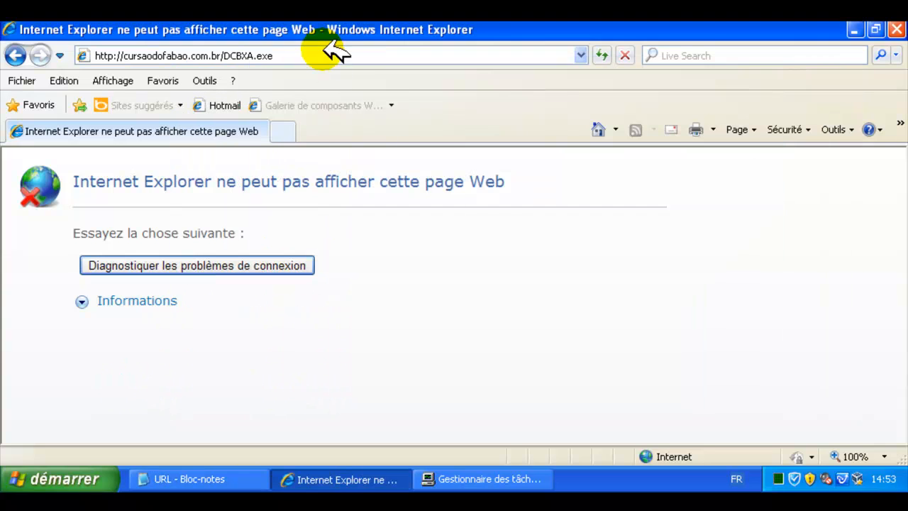
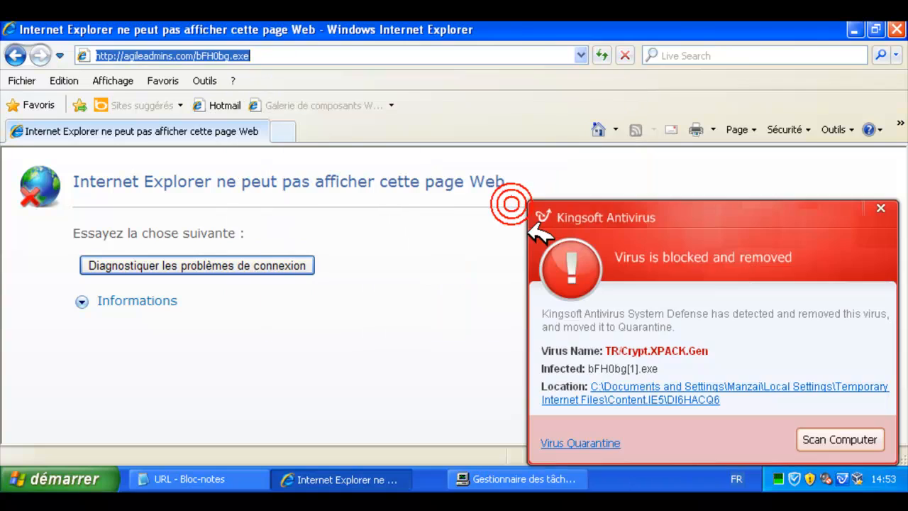
left_click(882, 209)
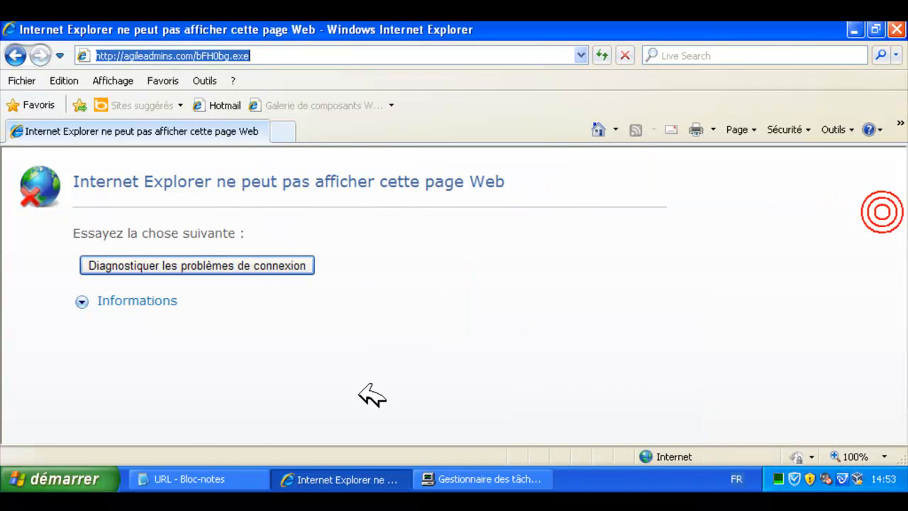
Step: Mark the eleventh URL in the Notepad list with v and append the note (kaa Avira)
left_click(190, 479)
left_click(211, 221)
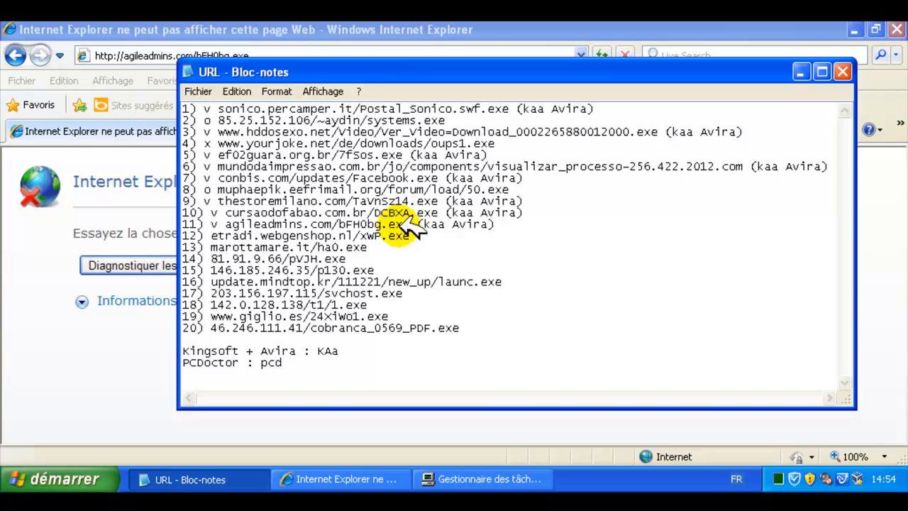
Step: Load the twelfth URL, etradi.webgenshop.nl/xWP.exe, in Internet Explorer and close the antivirus alert
left_click_drag(412, 237, 216, 230)
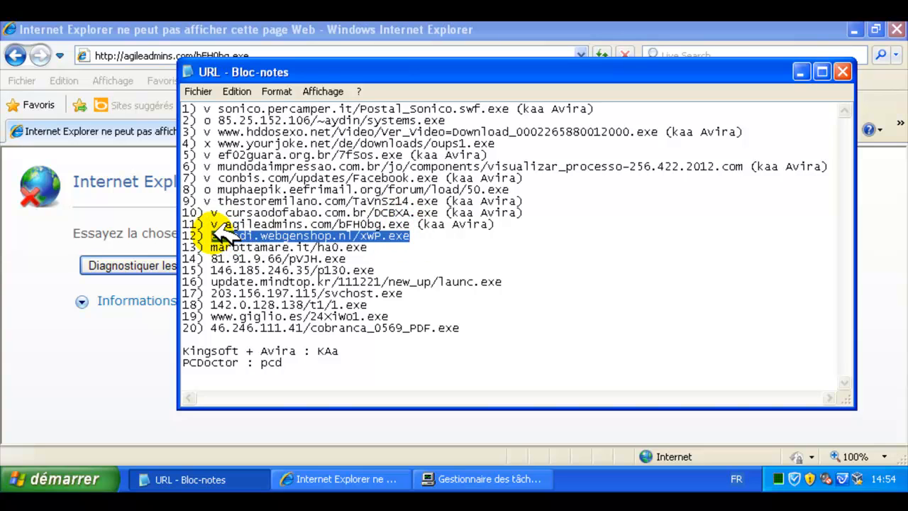
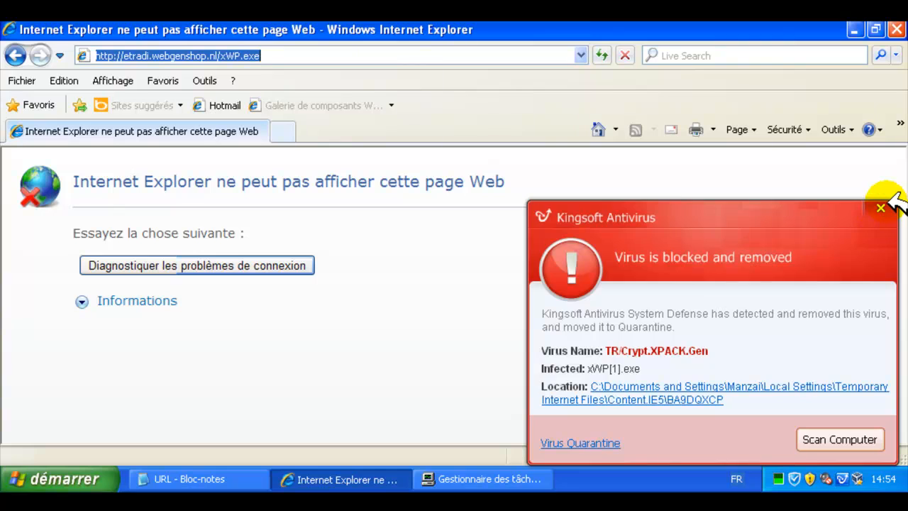
left_click(884, 207)
Step: Mark the twelfth URL in the Notepad list with v and append the note (kaa Avira)
left_click(206, 478)
left_click(214, 237)
type("v")
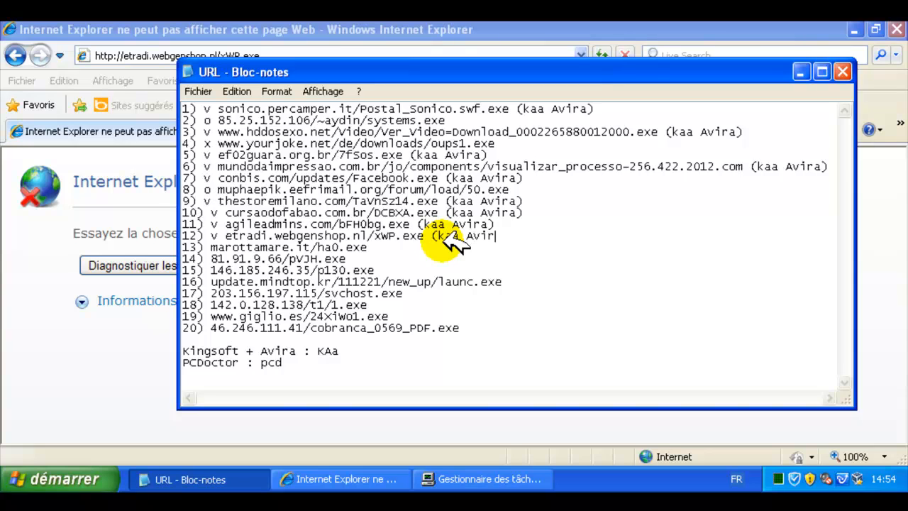
Step: Load the thirteenth URL, marottamare.it/ha0.exe, in Internet Explorer and mark it with o in the Notepad list
left_click_drag(368, 247, 220, 245)
key("ctrl+c")
left_click(158, 367)
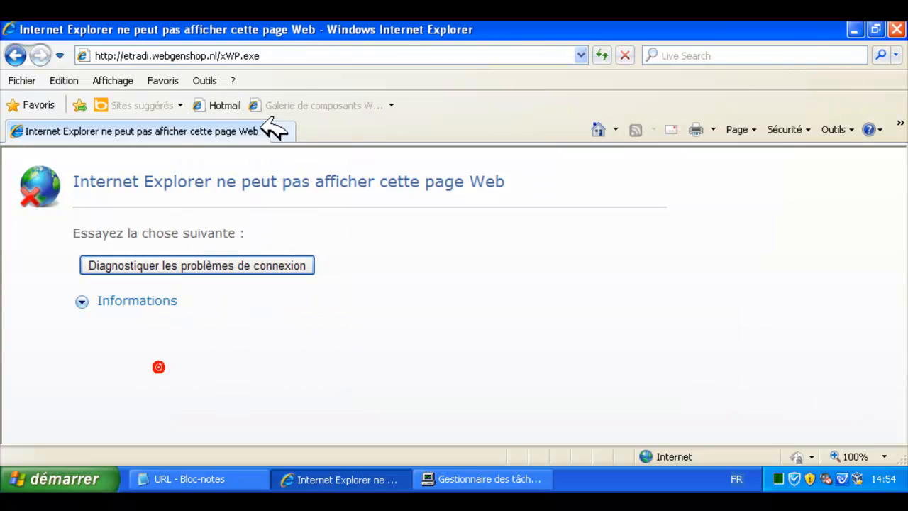
left_click(285, 56)
key("ctrl+v")
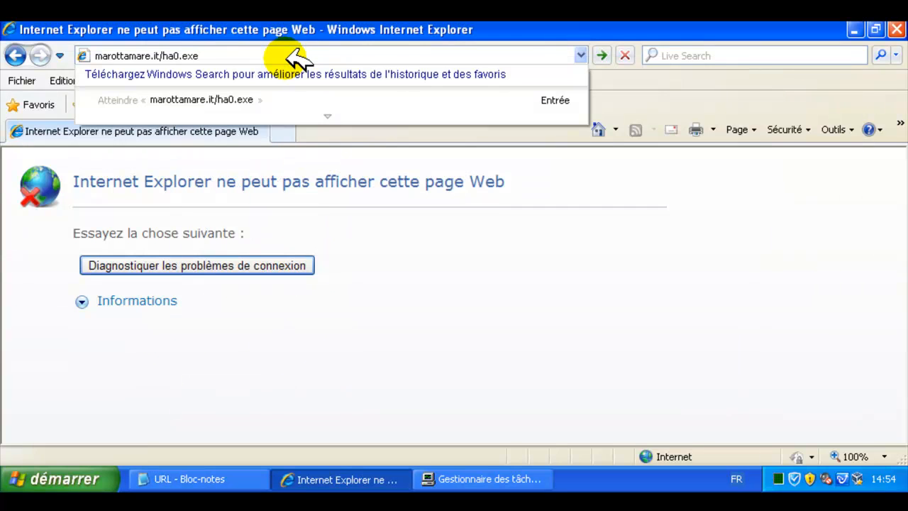
key("Return")
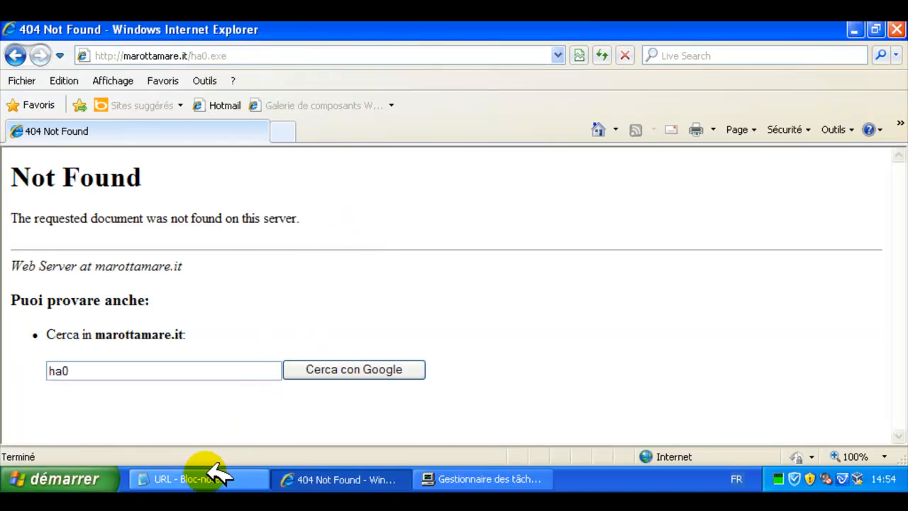
left_click(216, 472)
left_click(226, 248)
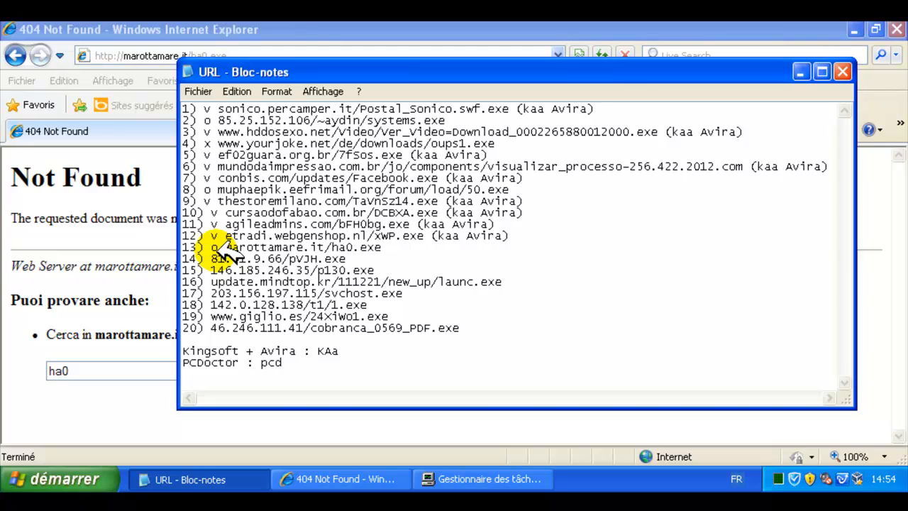
Step: Load the fourteenth URL, 81.91.9.66/pVJH.exe, in Internet Explorer and close the antivirus alert
left_click_drag(346, 259, 223, 259)
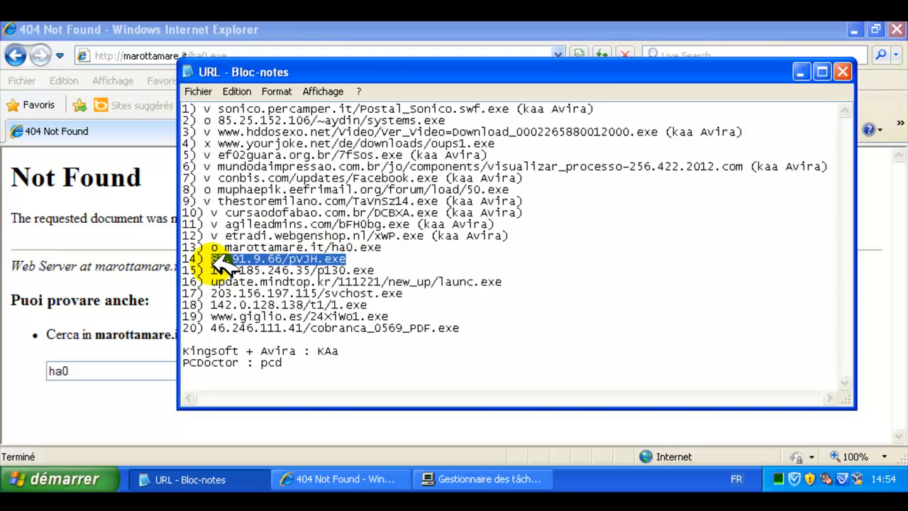
left_click(129, 407)
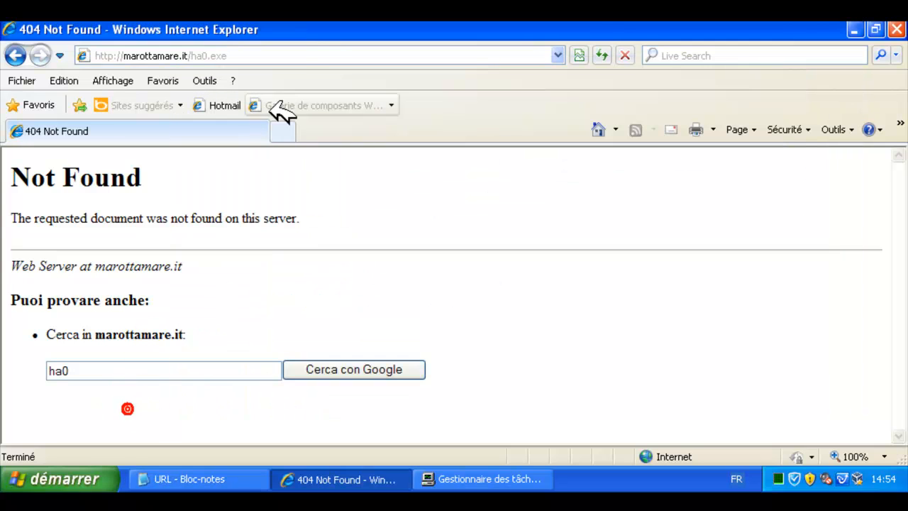
left_click(285, 63)
type("81.91.9.66/pVJH.exe")
key("Return")
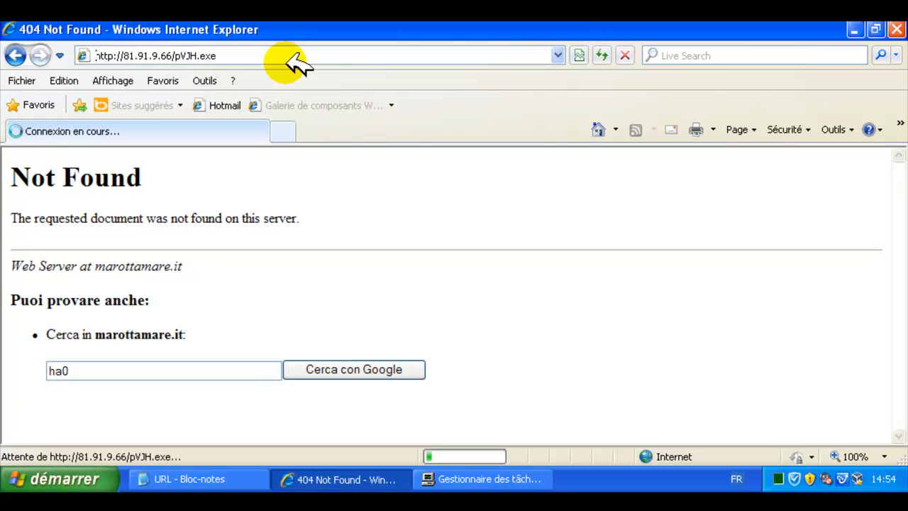
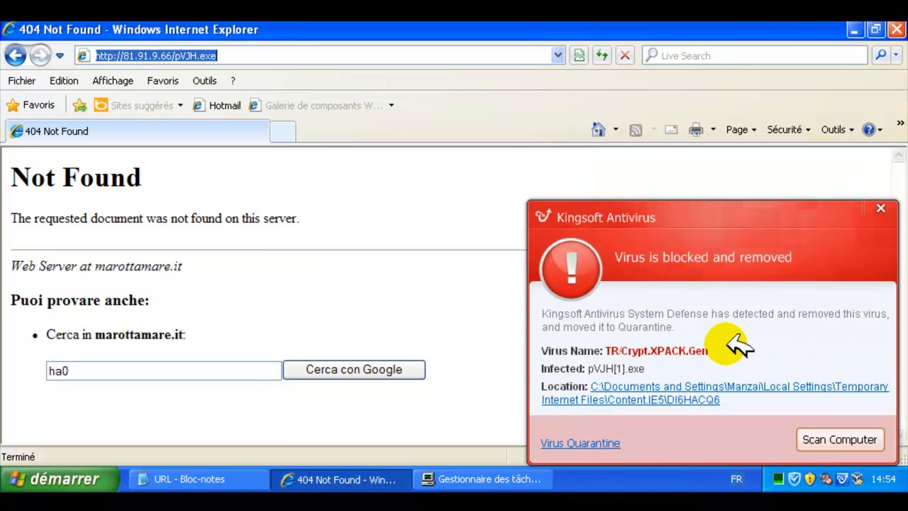
left_click(880, 207)
Step: Mark the fourteenth URL in the Notepad list with v and append the note (kaa Avira)
left_click(229, 480)
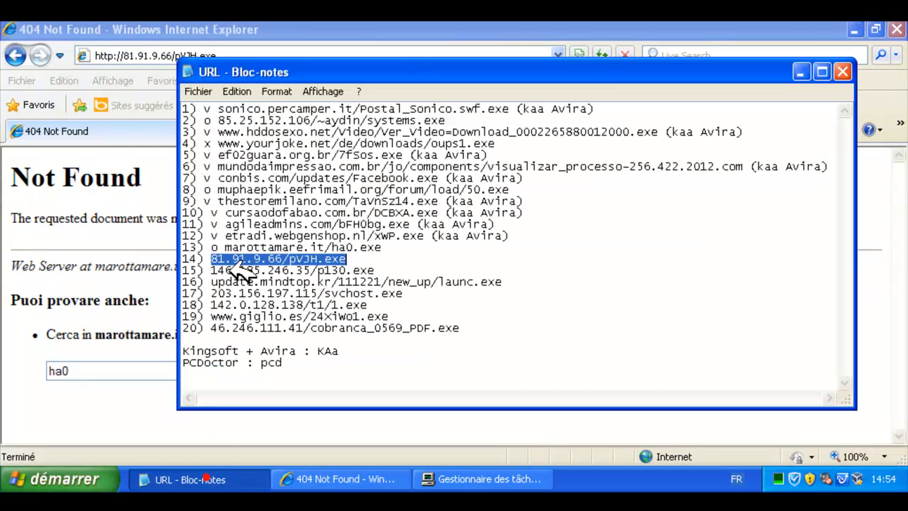
left_click(212, 260)
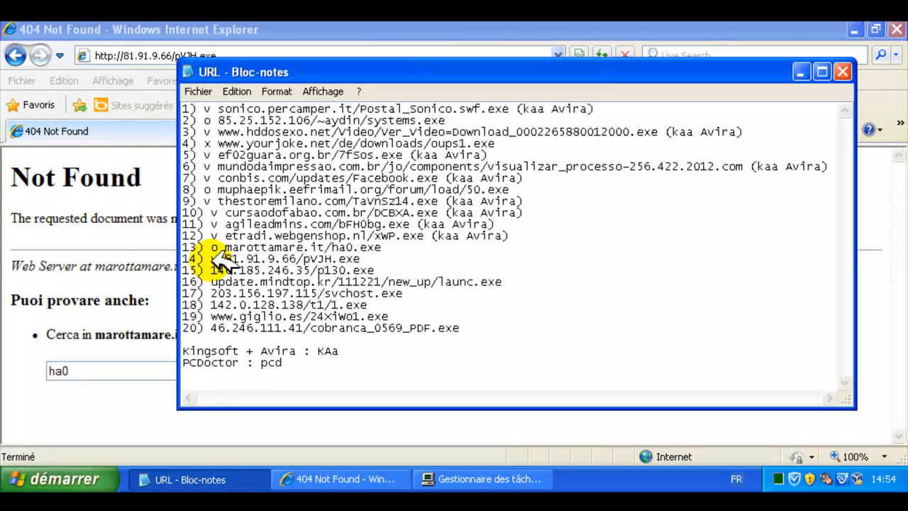
left_click(396, 259)
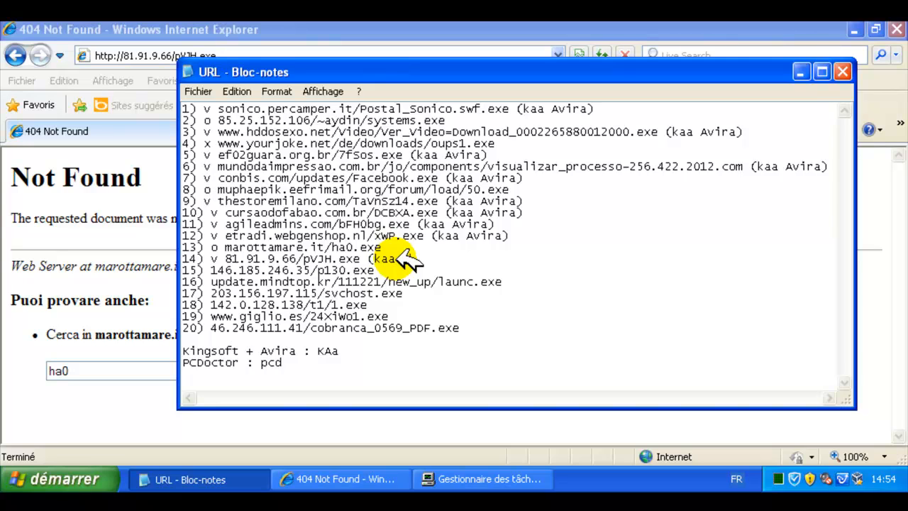
Step: Load the fifteenth URL, 146.185.246.35/p130.exe, in Internet Explorer, run the file, and close the antivirus alert
left_click_drag(375, 272, 226, 275)
key("ctrl+c")
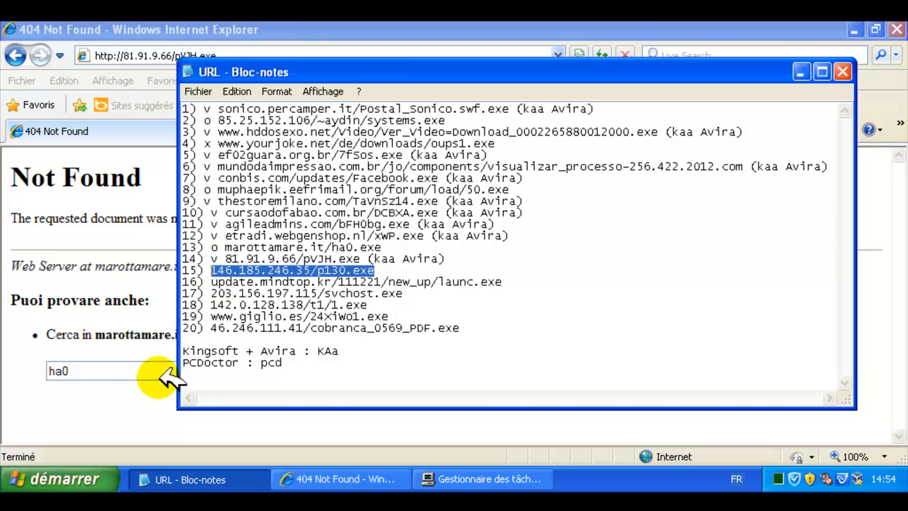
left_click(142, 401)
left_click(286, 53)
key("ctrl+v")
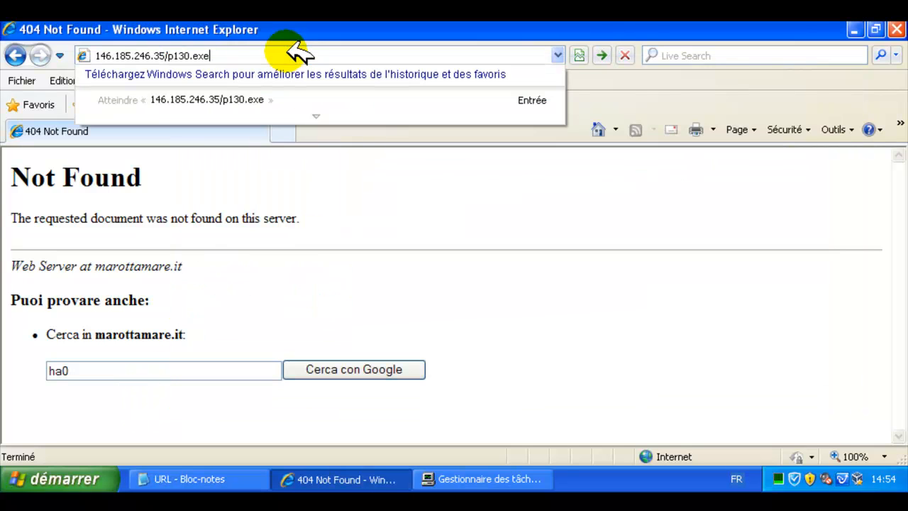
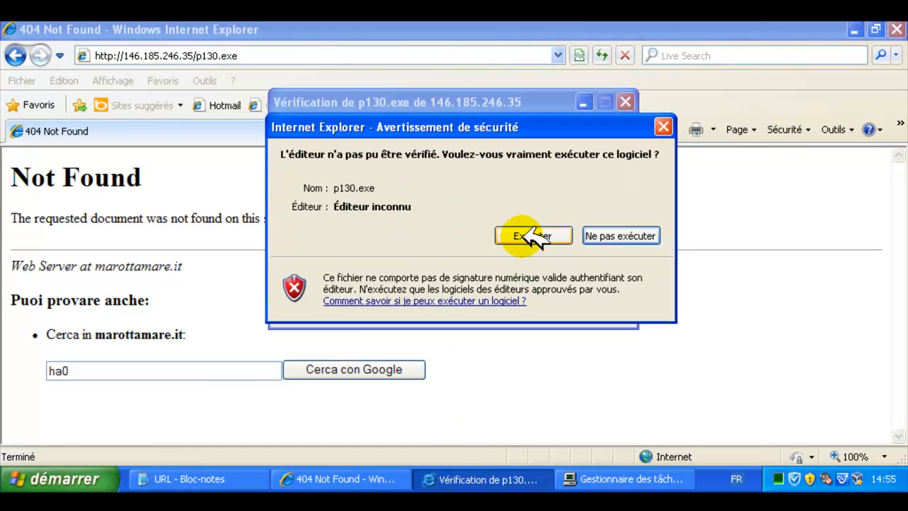
left_click(528, 234)
left_click(882, 208)
Step: Mark the fifteenth URL in the Notepad list with v and append the note (kaa Avira)
left_click(188, 479)
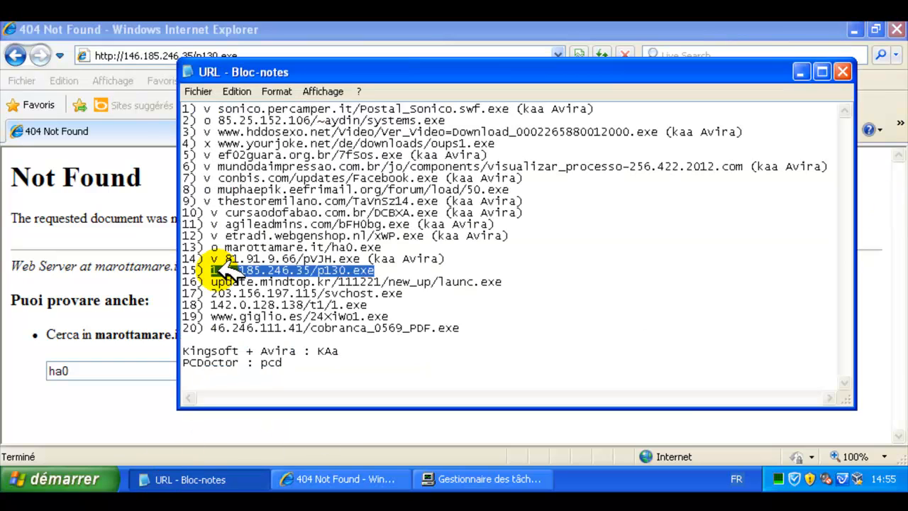
left_click(401, 270)
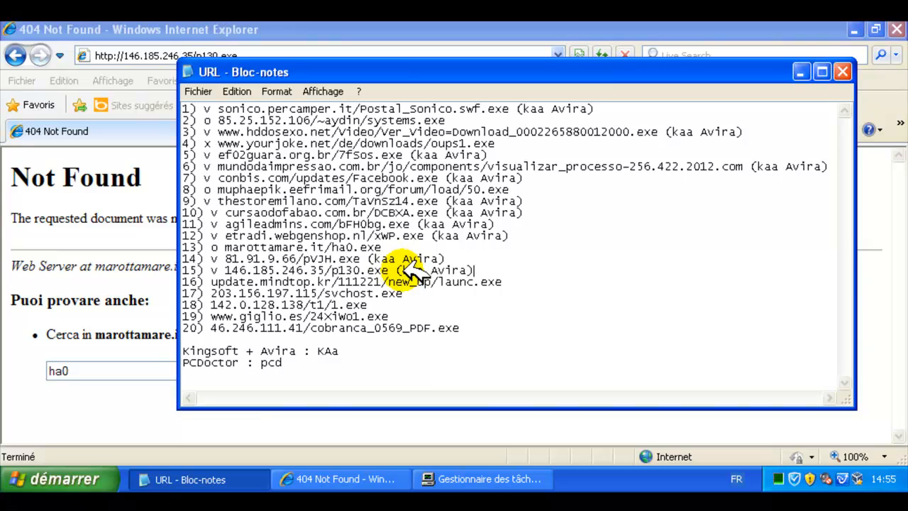
Step: Load the sixteenth URL, update.mindtop.kr/111221/new_up/launc.exe, in Internet Explorer, remove the infected download, and close the remaining antivirus alert
left_click_drag(503, 282, 216, 283)
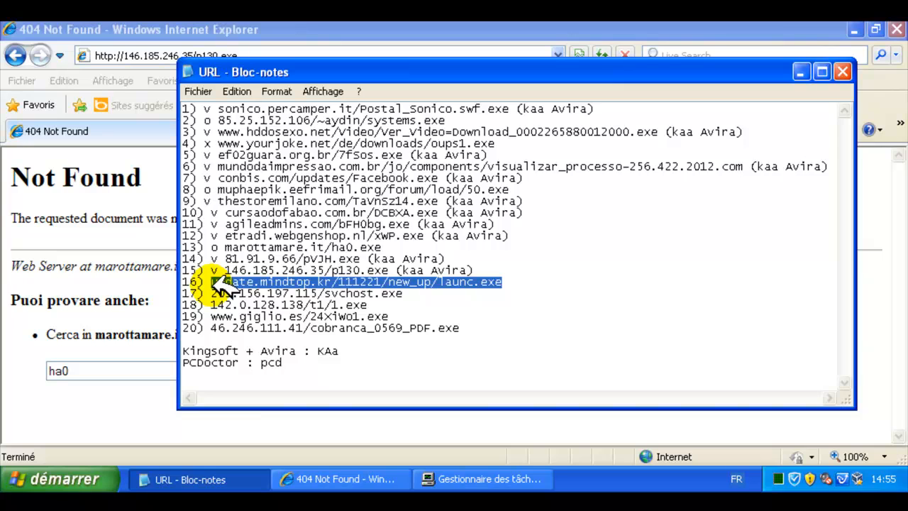
left_click(161, 397)
left_click(298, 55)
key("ctrl+v")
key("Return")
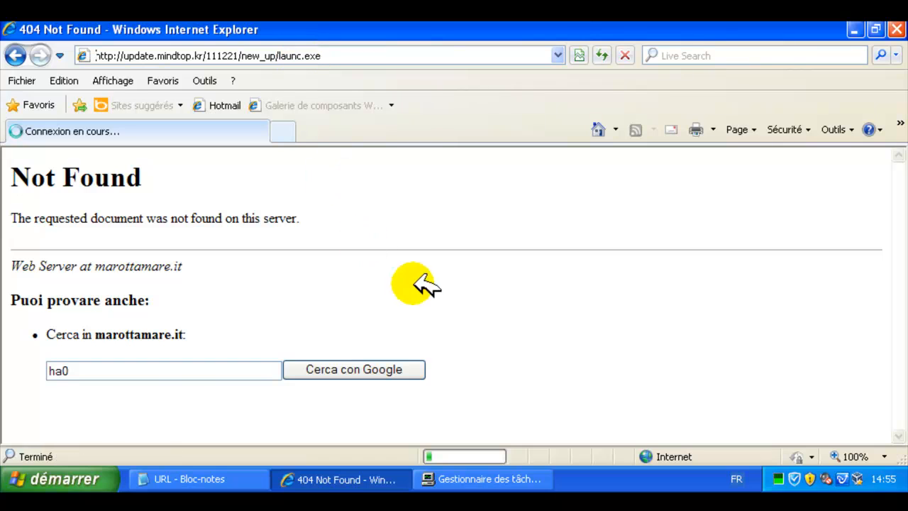
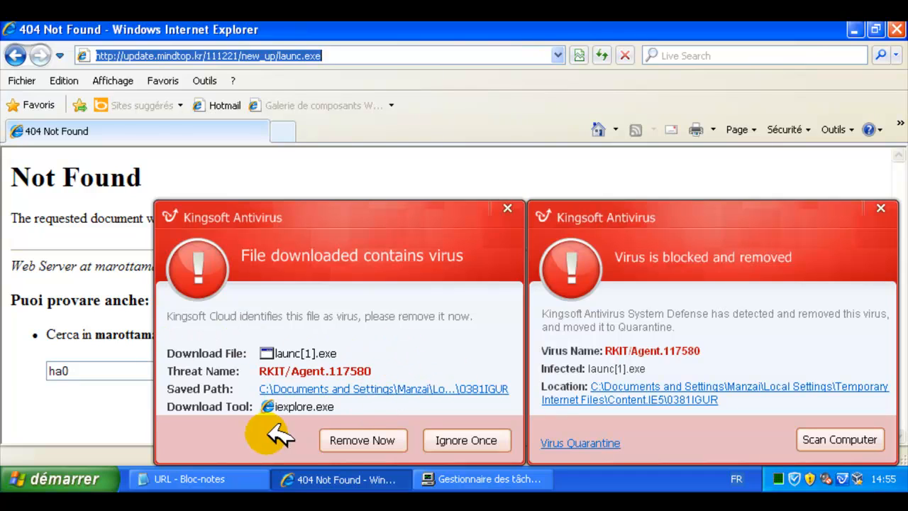
left_click(363, 440)
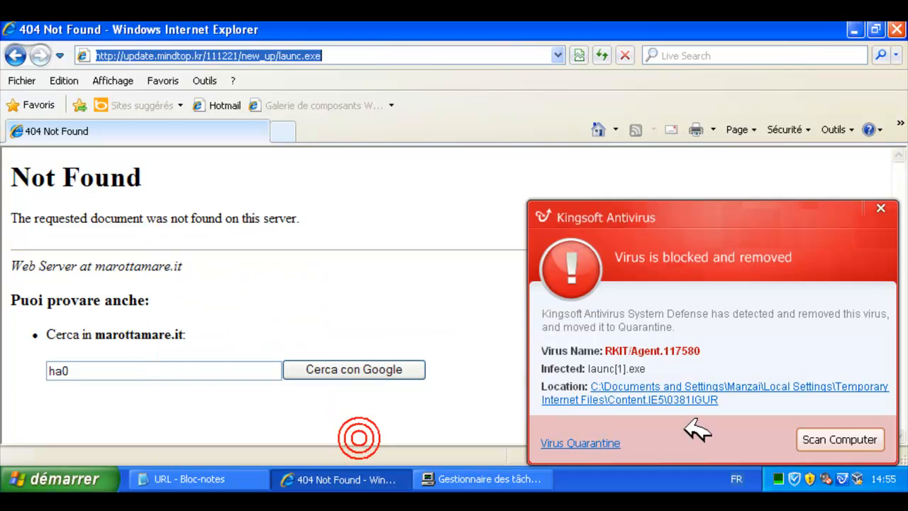
left_click(880, 208)
Step: Mark the sixteenth URL in the Notepad list with v and append the note (kaa Avira)
left_click(223, 478)
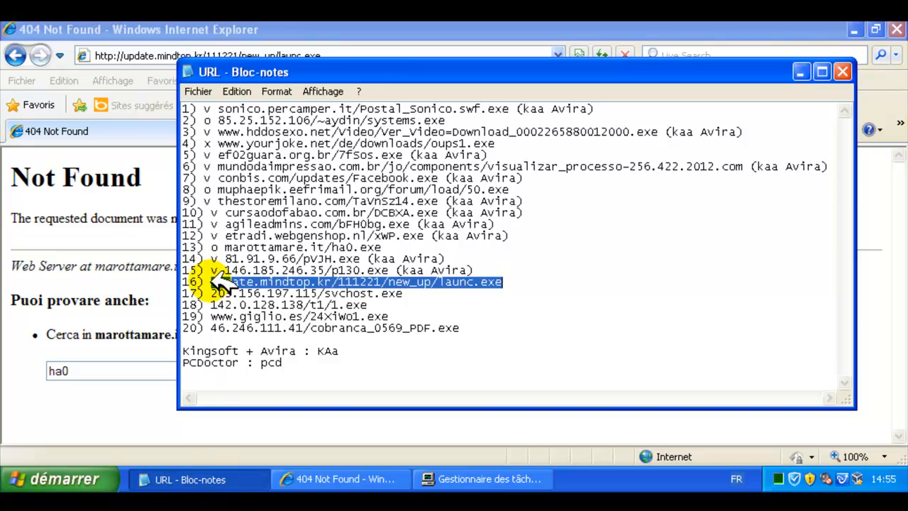
left_click(213, 278)
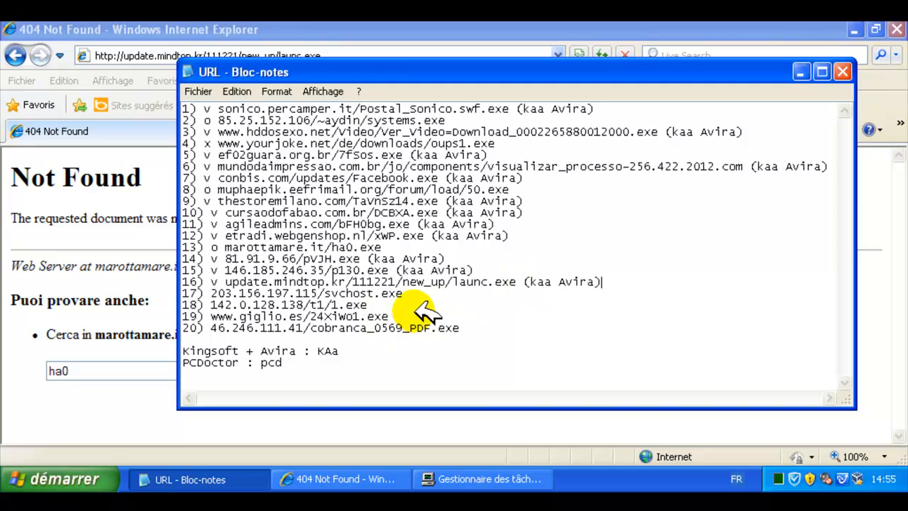
Step: Load the seventeenth URL, 203.156.197.115/svchost.exe, in Internet Explorer, run the file, and close the antivirus alert
left_click_drag(430, 293, 211, 293)
left_click(116, 395)
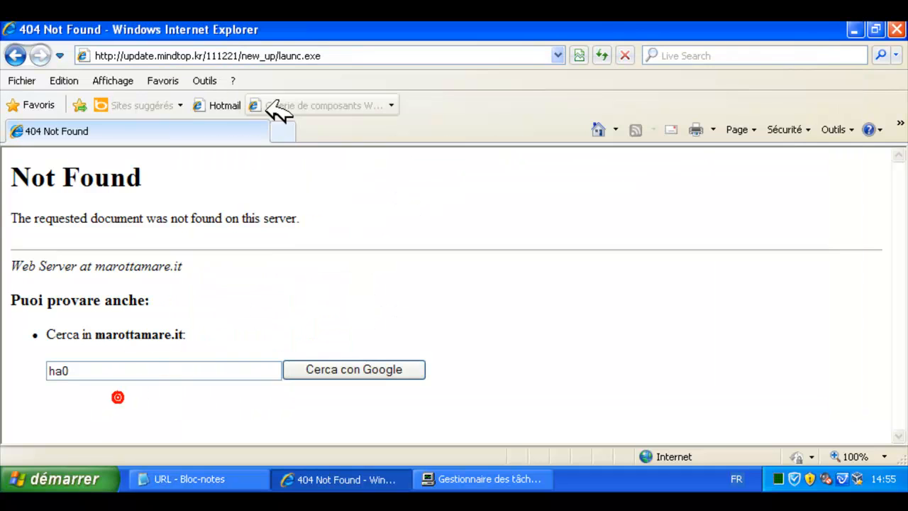
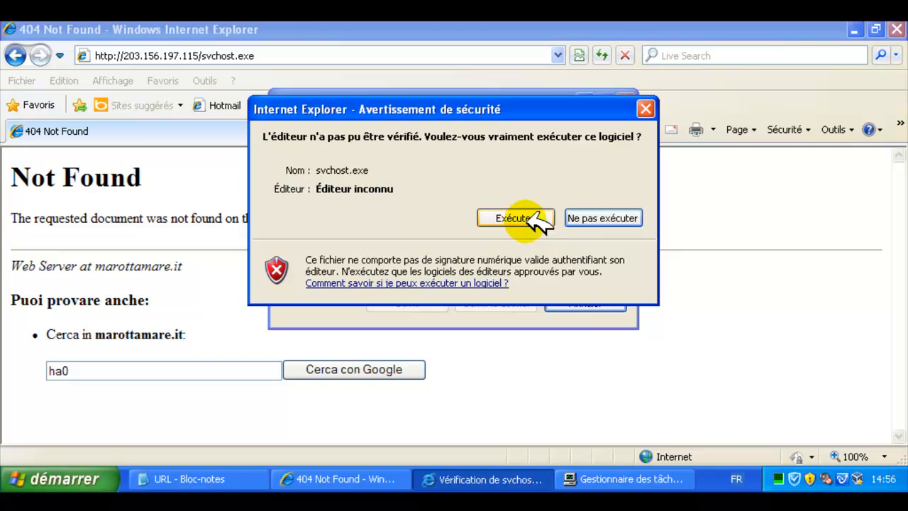
left_click(529, 218)
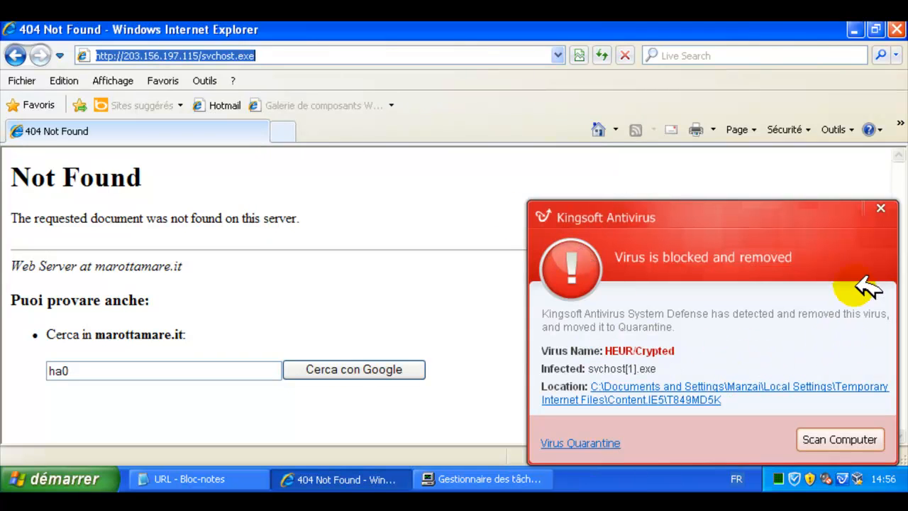
left_click(880, 208)
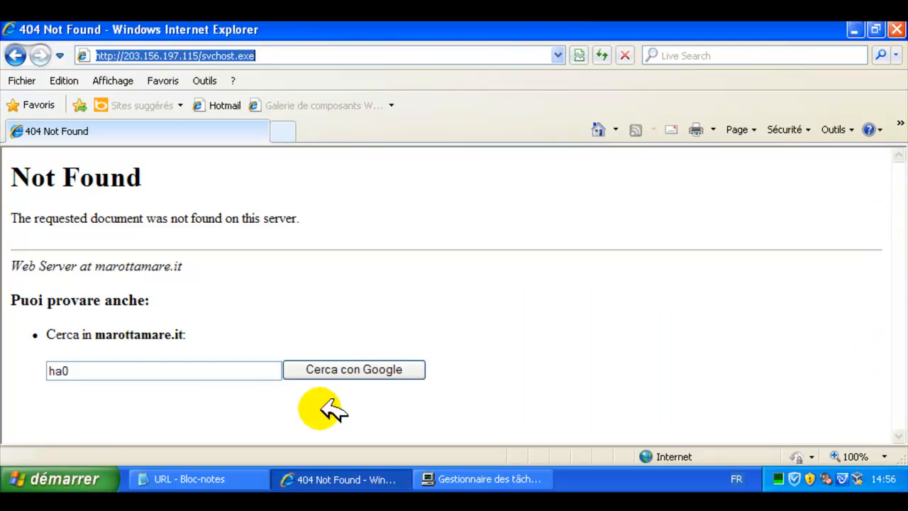
Step: Mark the seventeenth URL in the Notepad list with v and append the note (kaa Avira)
left_click(233, 477)
left_click(213, 293)
type("v")
left_click(426, 297)
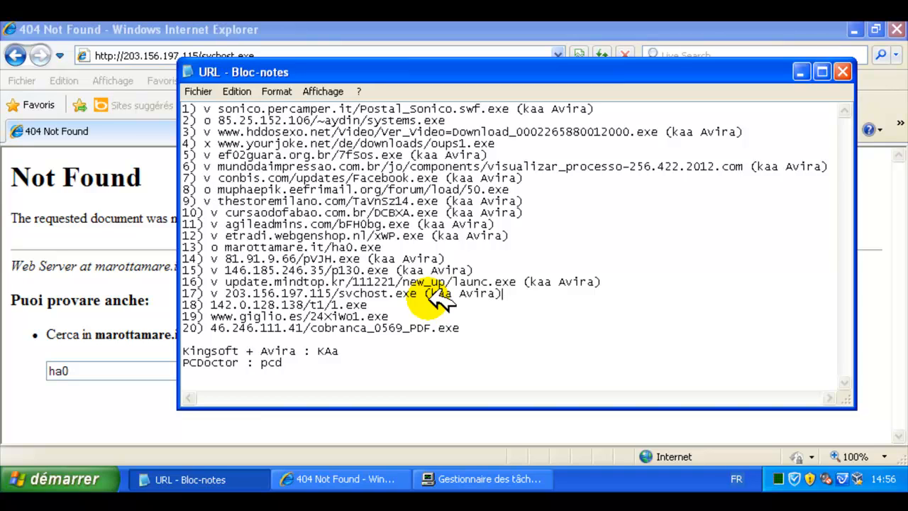
Step: Load the eighteenth URL, 142.0.128.138/t1/1.exe, in Internet Explorer, and mark it with o in the Notepad list
left_click_drag(369, 305, 240, 306)
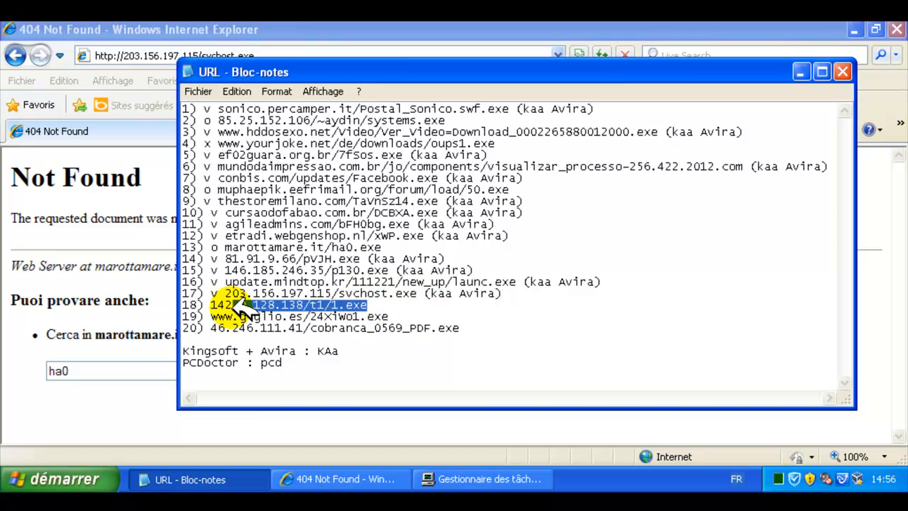
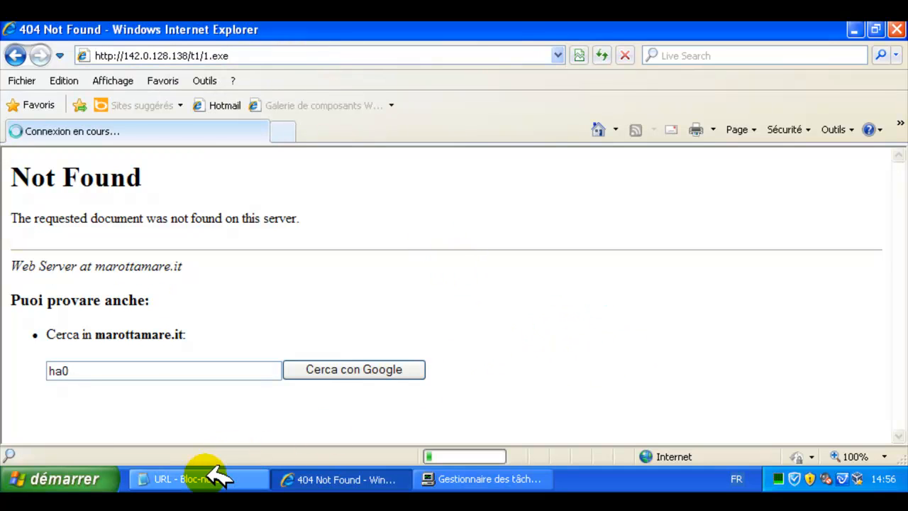
left_click(209, 468)
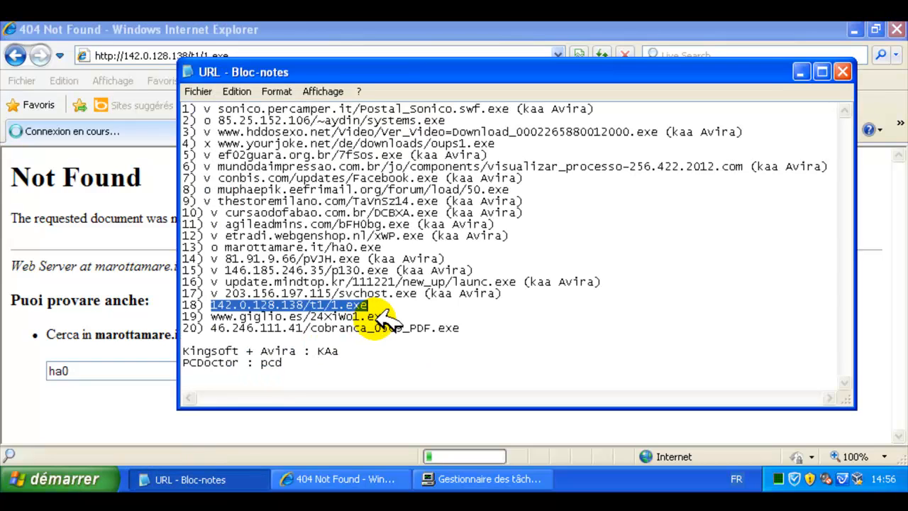
left_click_drag(389, 317, 213, 316)
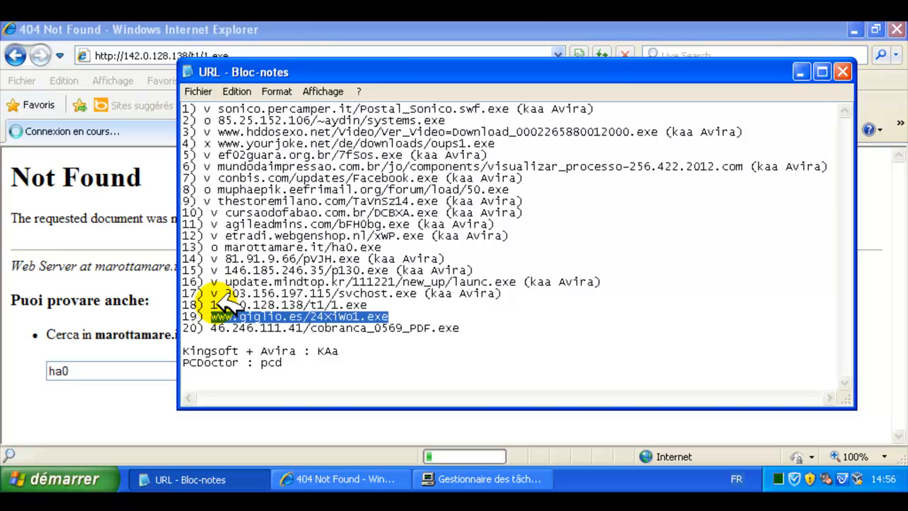
left_click(214, 304)
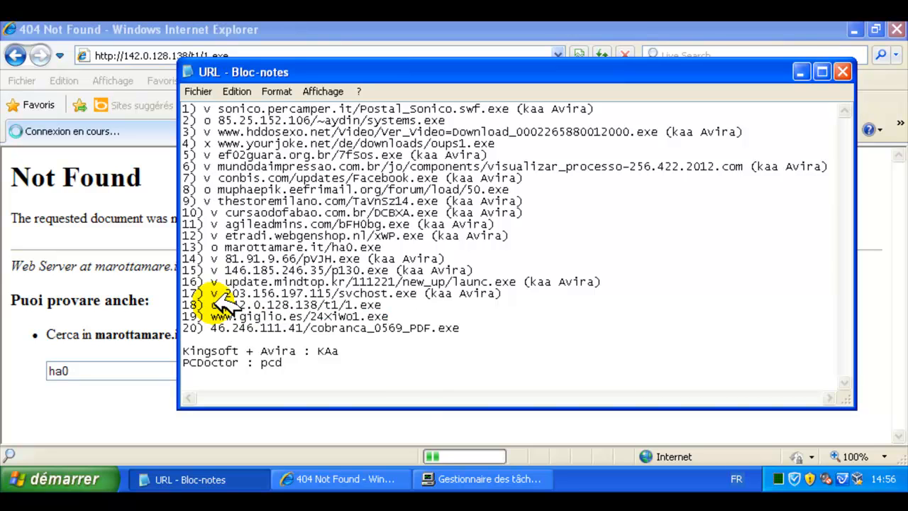
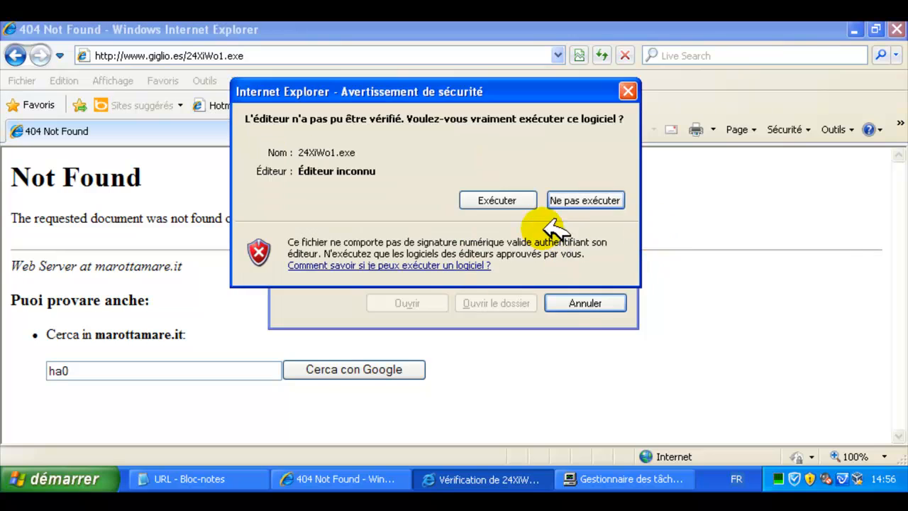
left_click(479, 199)
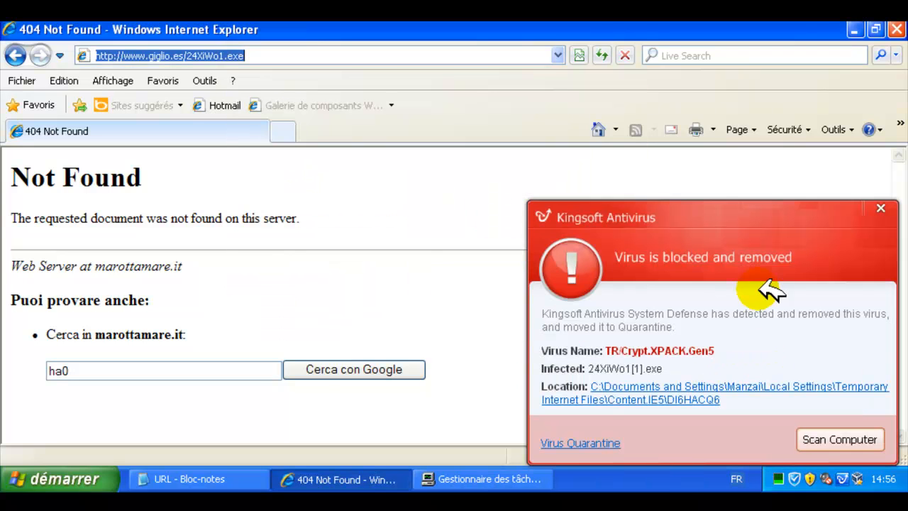
left_click(880, 207)
left_click(206, 479)
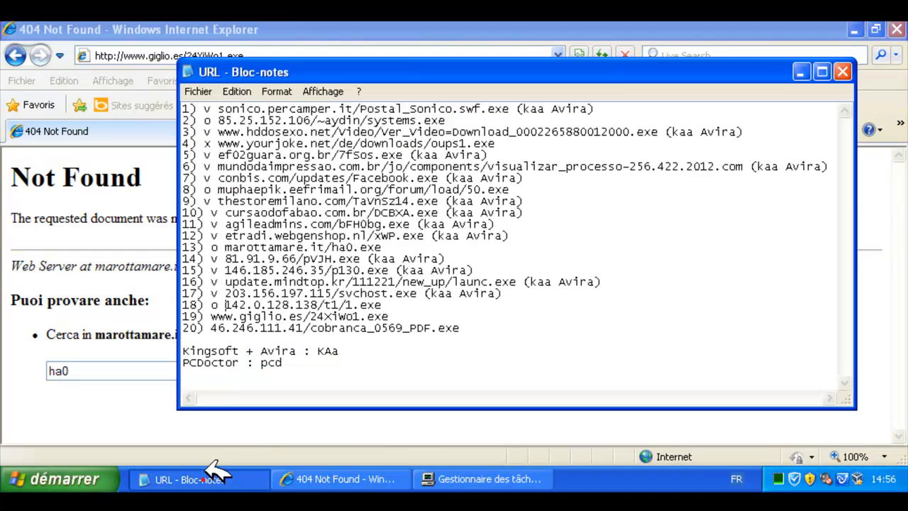
type("v")
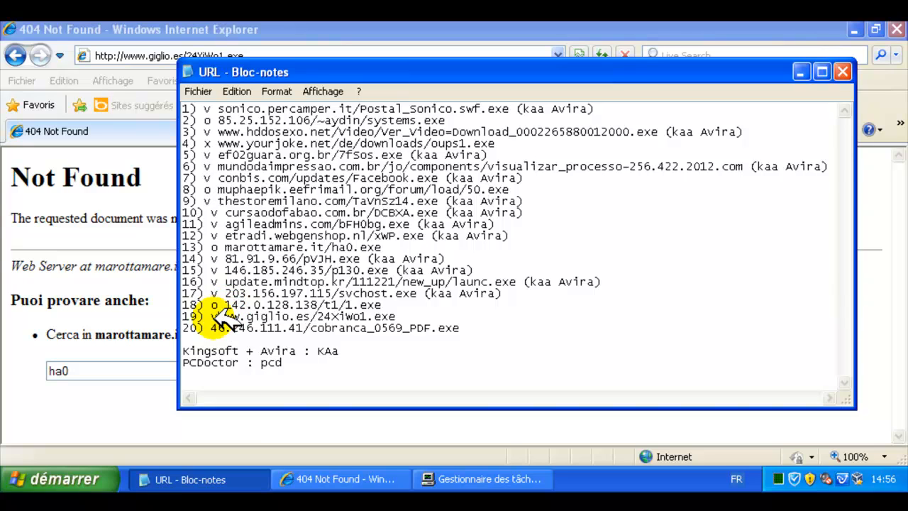
left_click(415, 316)
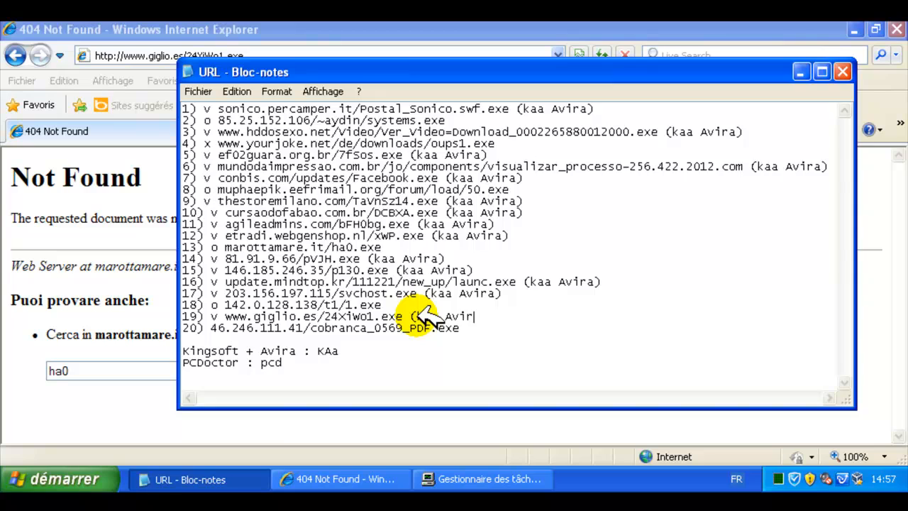
Step: Load the twentieth URL, 46.246.111.41/cobranca_0569_PDF.exe, in Internet Explorer, and mark it in Notepad with v and the note (kaa Avira)
left_click_drag(479, 330, 225, 333)
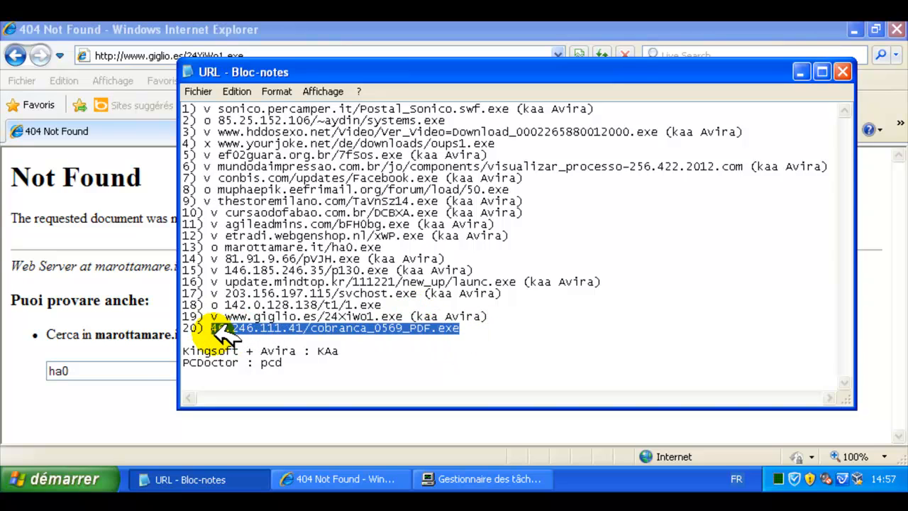
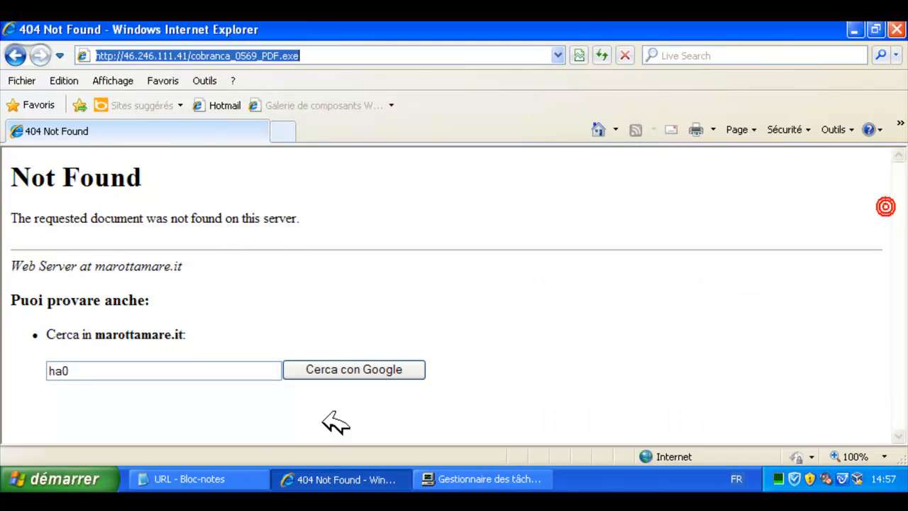
left_click(198, 479)
left_click(212, 328)
type("v")
left_click(501, 332)
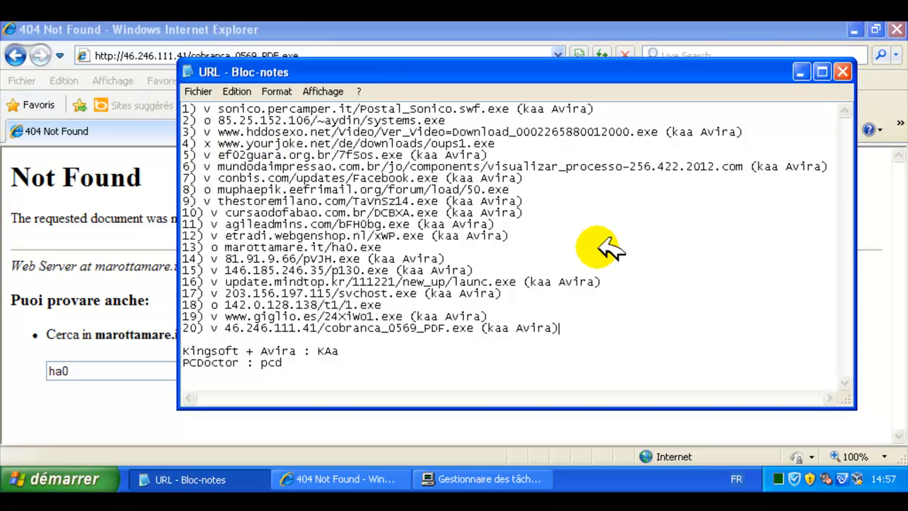
Step: Save the Notepad URL list, minimize it, and close Internet Explorer
left_click(200, 90)
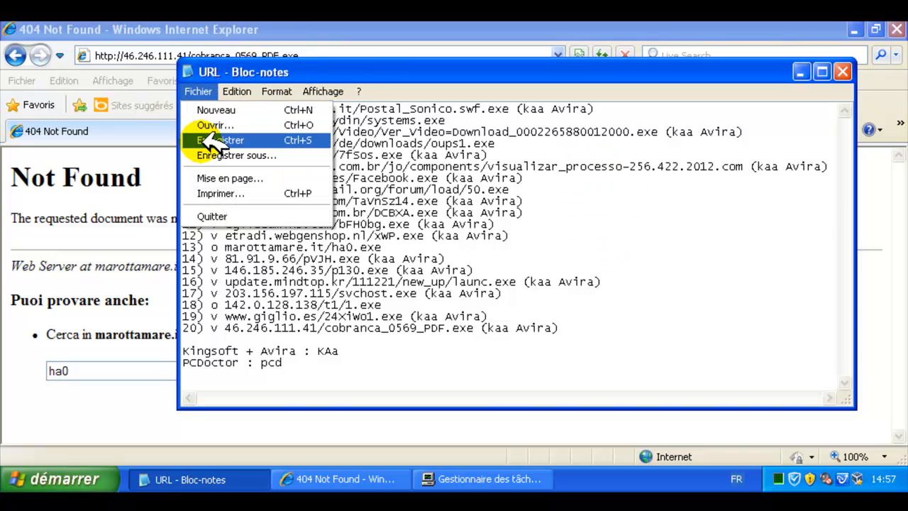
left_click(213, 140)
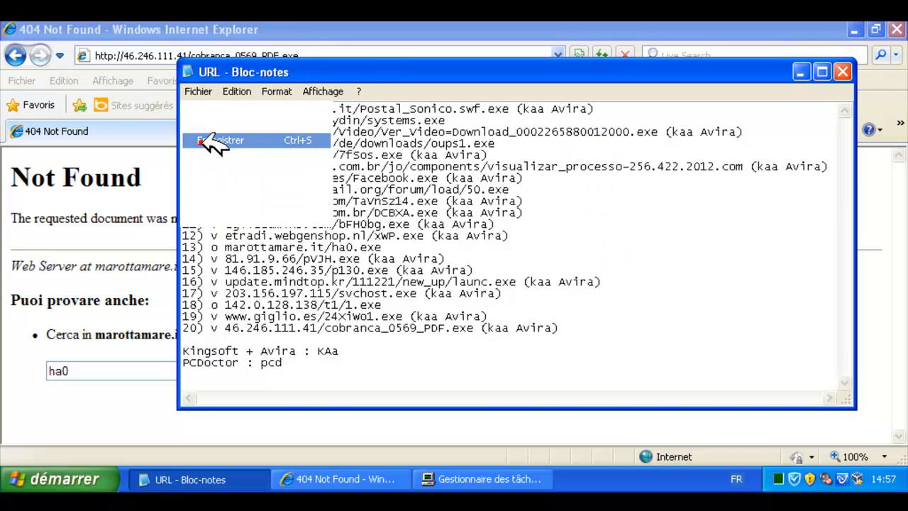
left_click(802, 72)
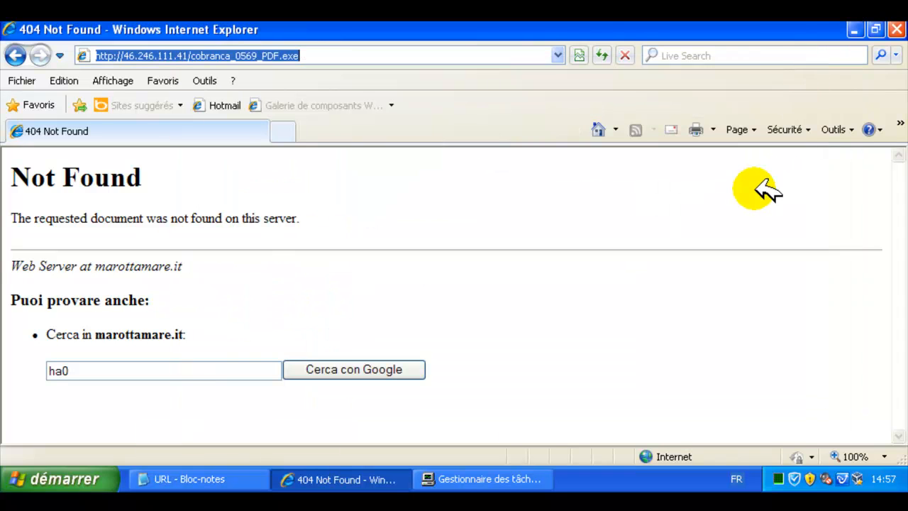
left_click(897, 30)
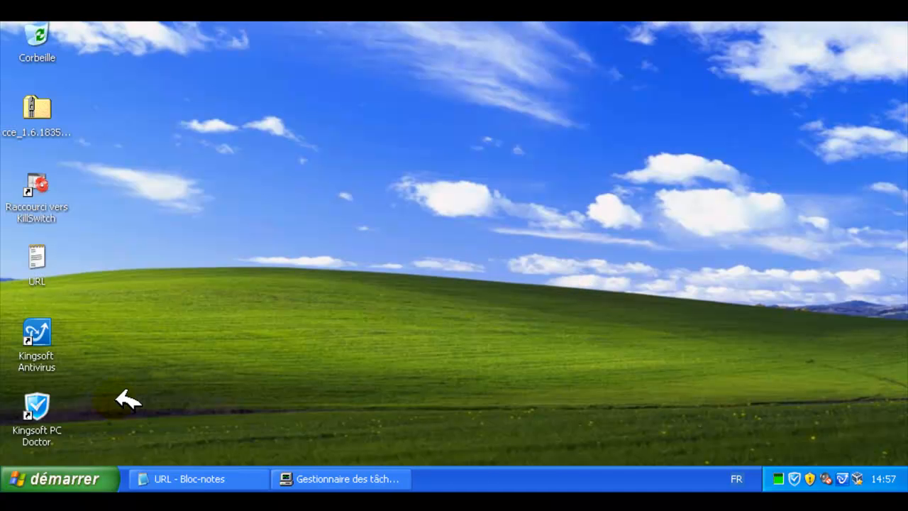
Step: Open the \\Vboxsvr network location through the Windows Run command
left_click(84, 476)
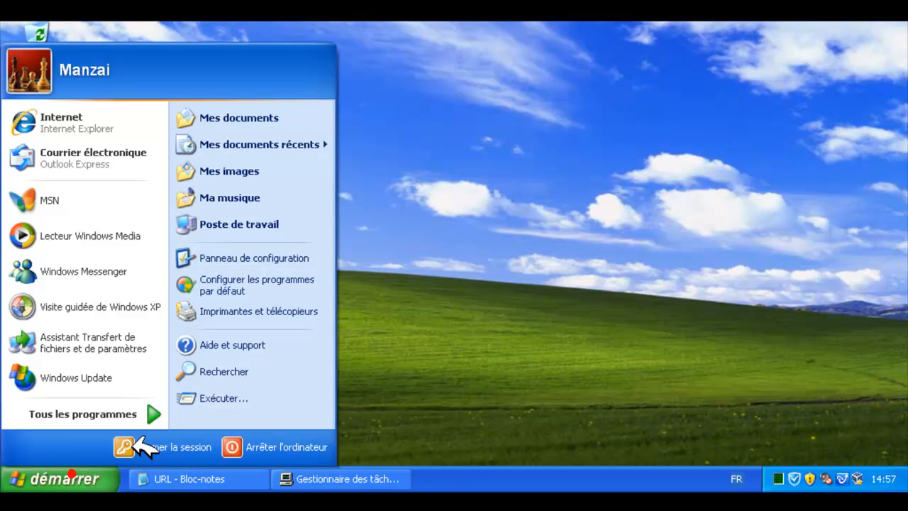
left_click(218, 397)
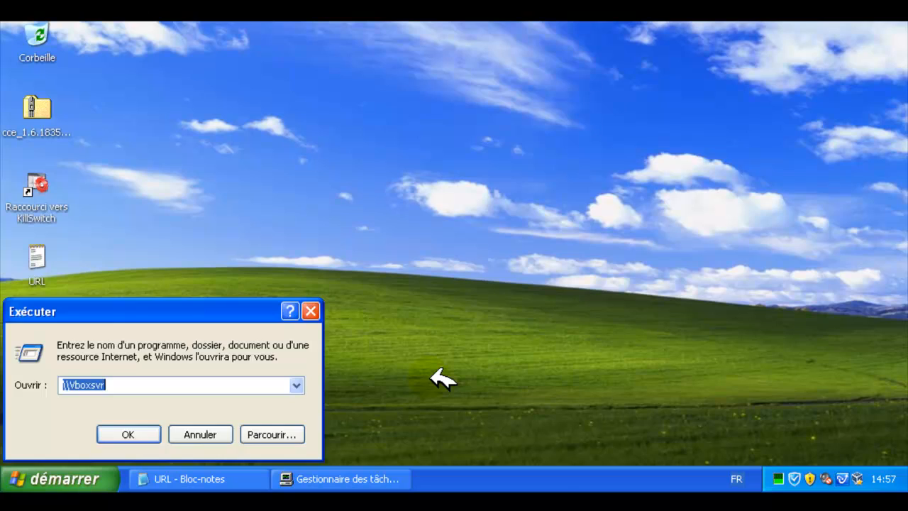
key("Return")
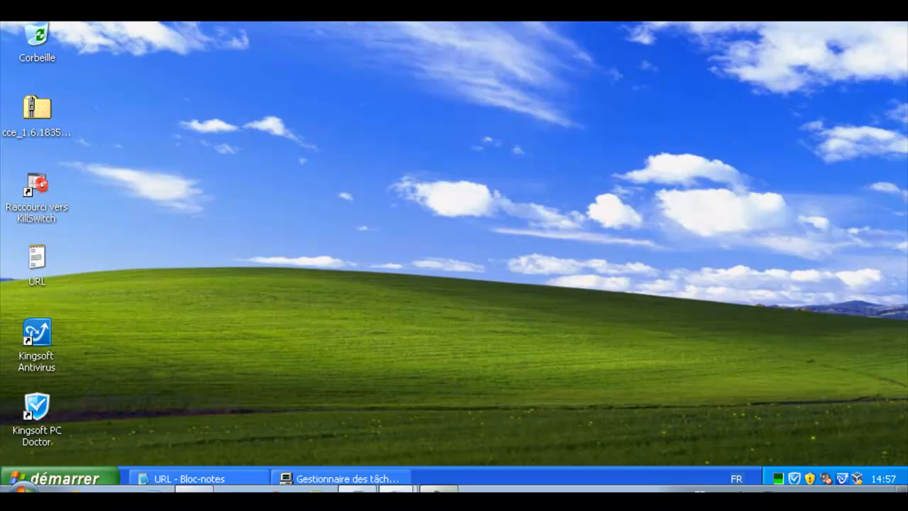
left_click(440, 488)
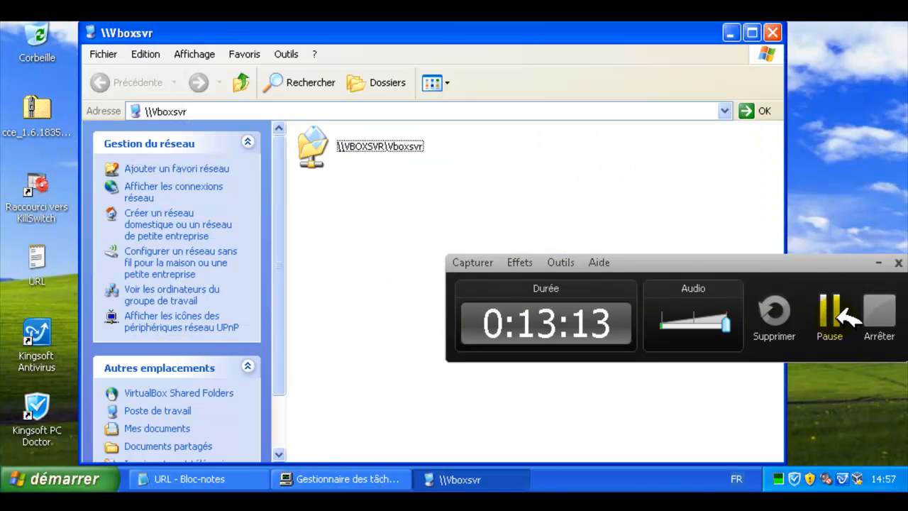
left_click(843, 316)
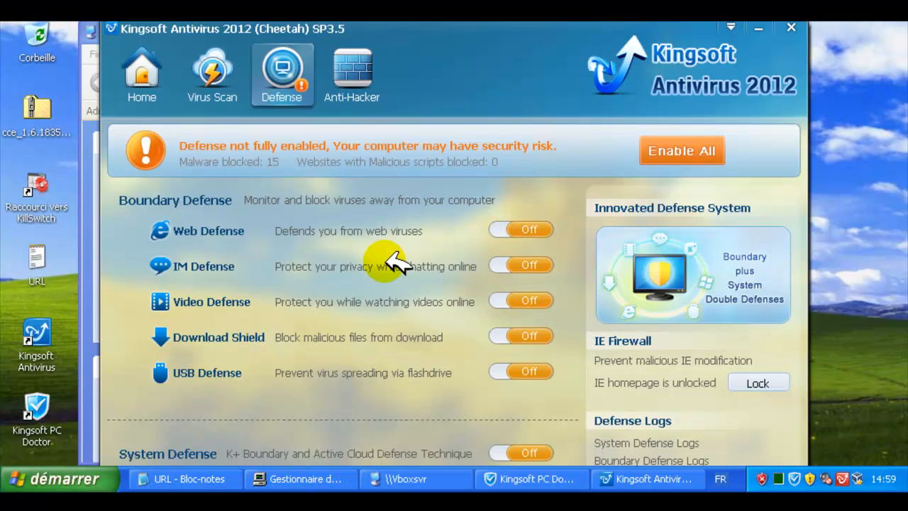
Step: Check the Kingsoft Antivirus home status and the Kingsoft PC Doctor Web Protection settings, and close both programs
left_click(139, 76)
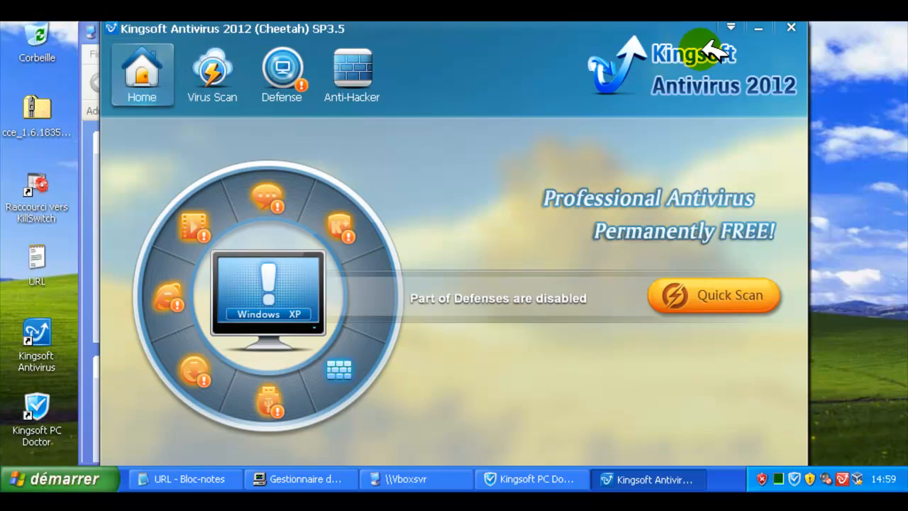
left_click(792, 29)
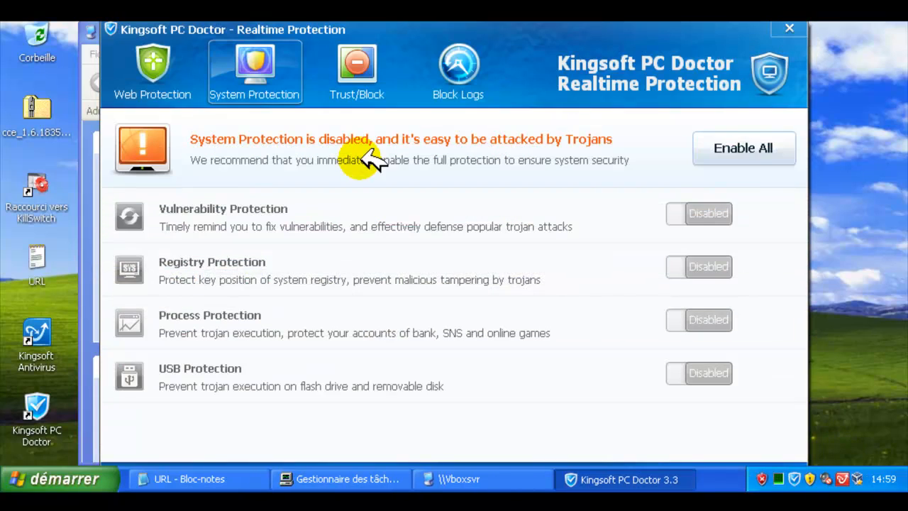
left_click(154, 71)
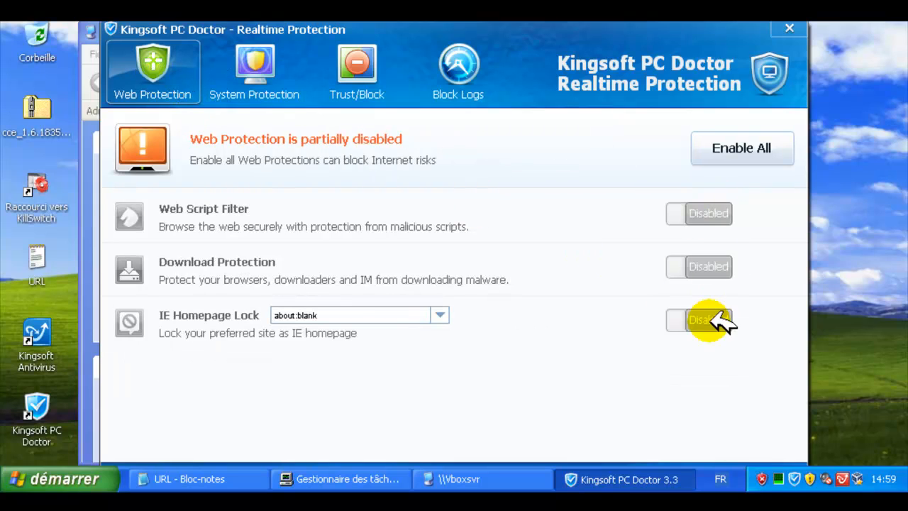
left_click(792, 28)
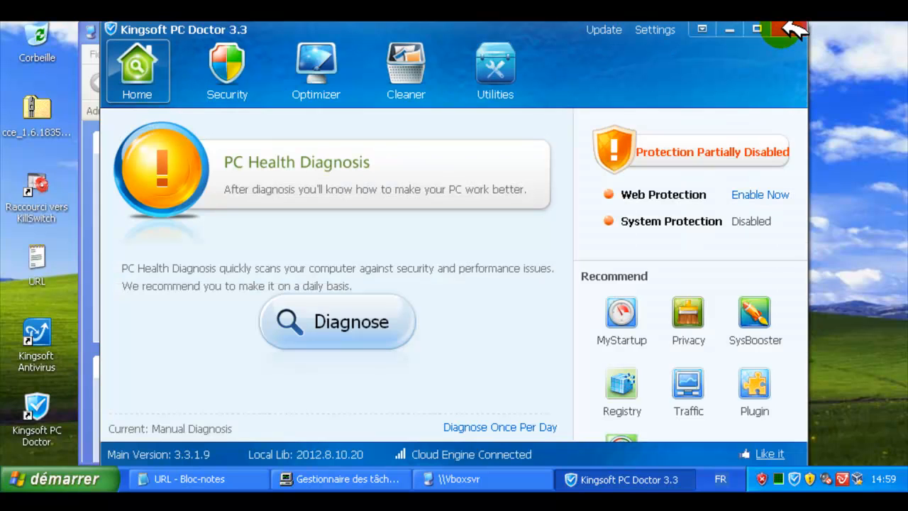
left_click(792, 28)
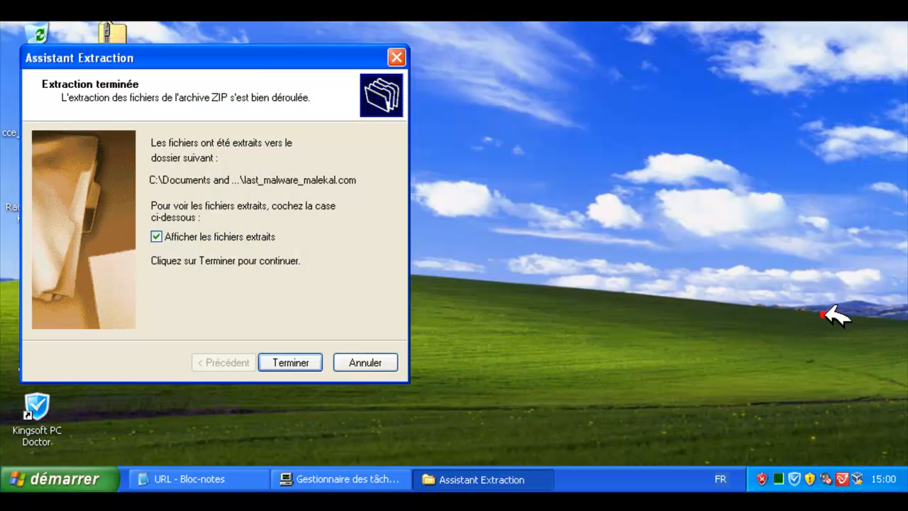
Step: Finish extracting the last_malware_malekal.com archive, look over the extracted sample files, and close the folder
left_click(307, 363)
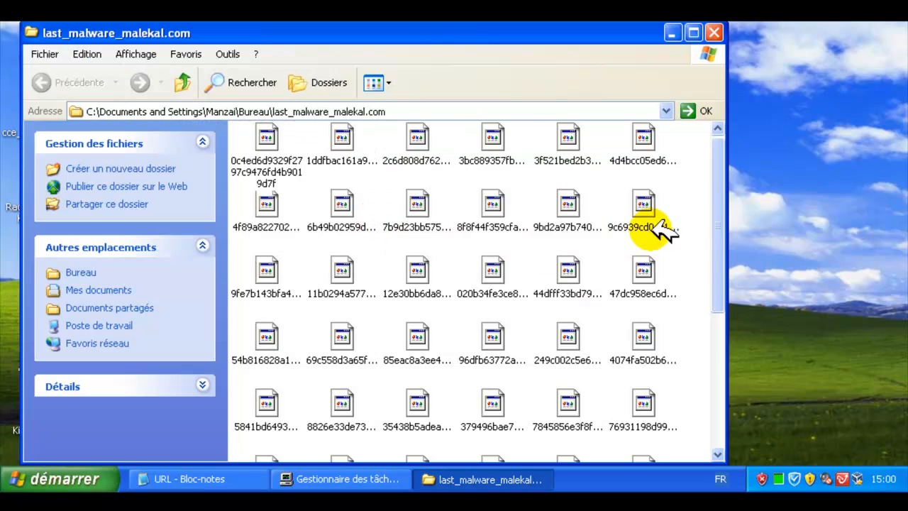
left_click_drag(720, 164, 742, 142)
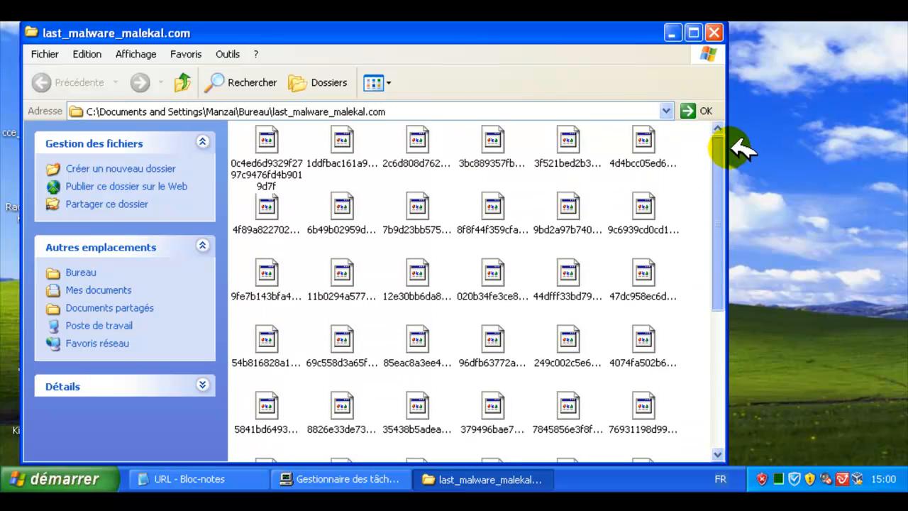
left_click(714, 33)
Step: Scan the last_malware_malekal.com desktop folder with Kingsoft PC Doctor and dismiss the scan results summary
left_click(113, 110)
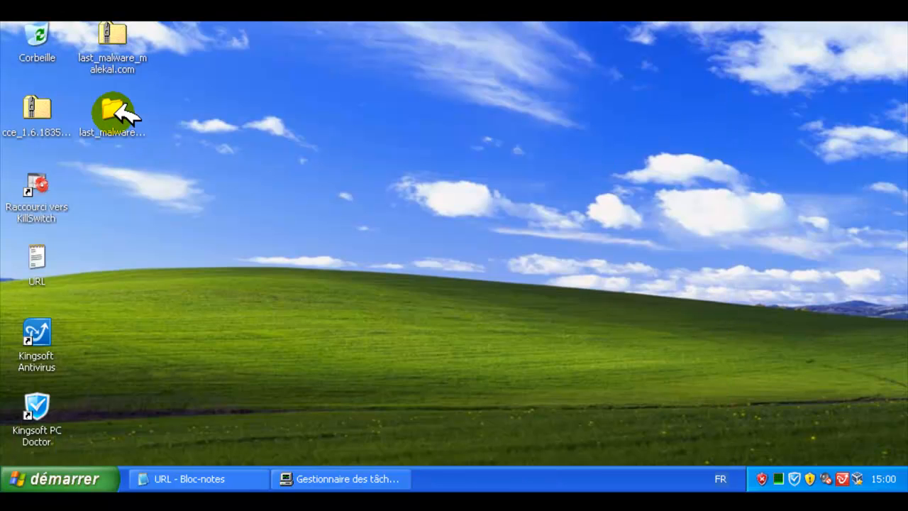
right_click(116, 112)
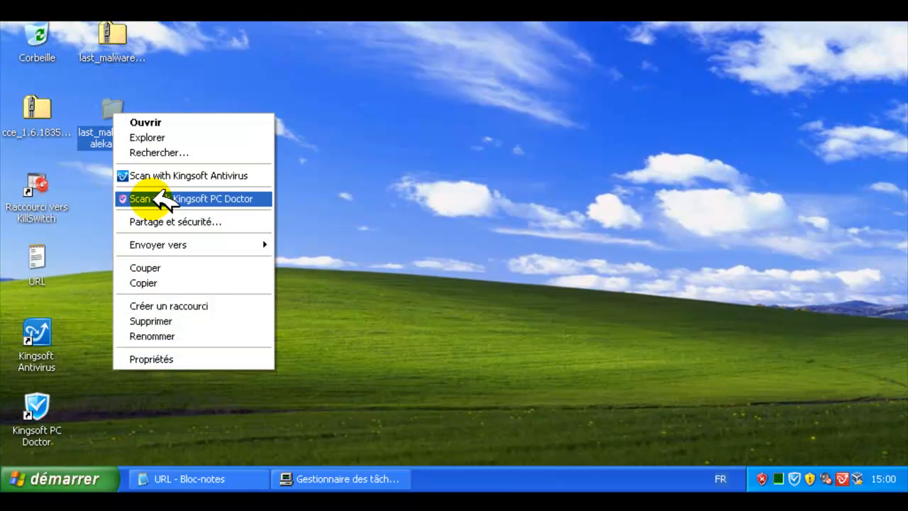
left_click(149, 198)
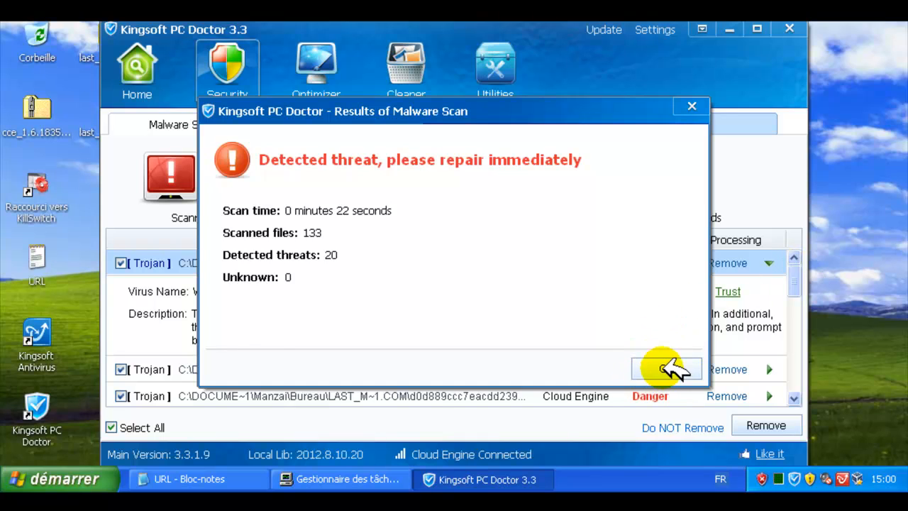
left_click(665, 369)
Step: Maximize Kingsoft PC Doctor and examine the detected threats list, including the second trojan's virus name and description
left_click(757, 30)
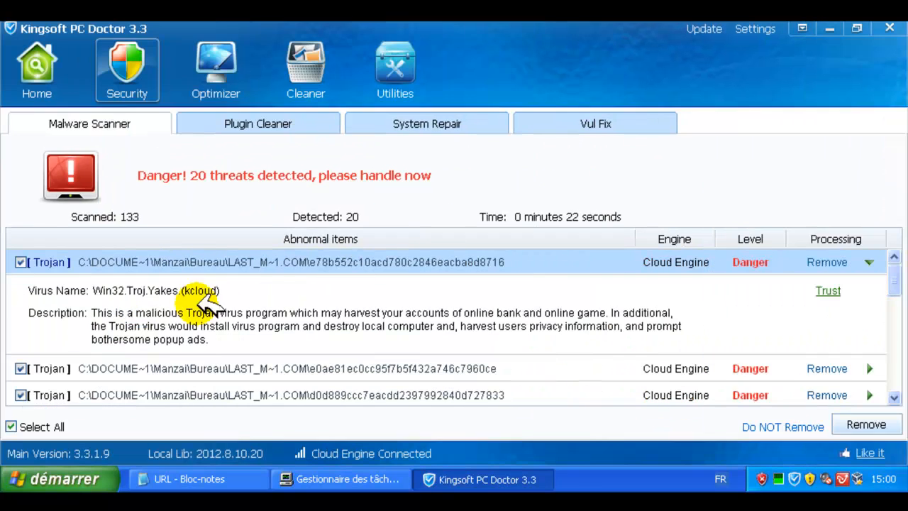
left_click(523, 369)
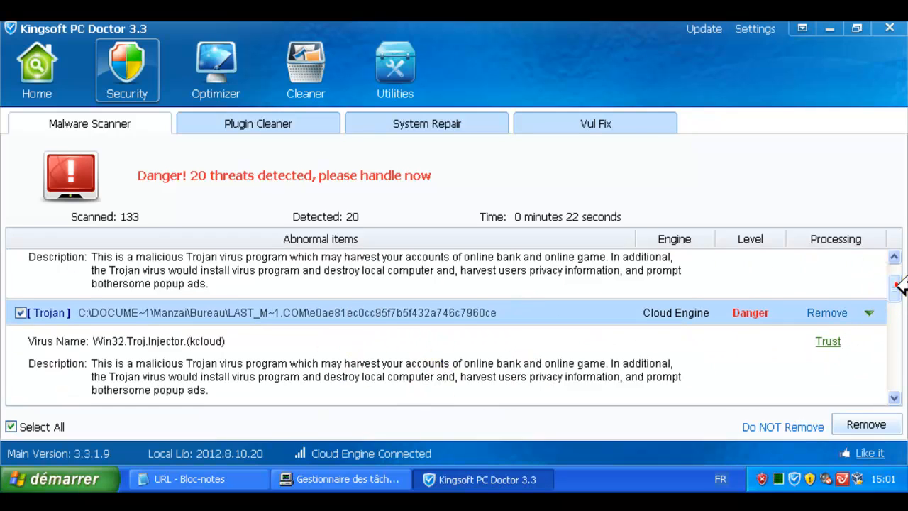
left_click(869, 312)
left_click_drag(893, 290, 894, 408)
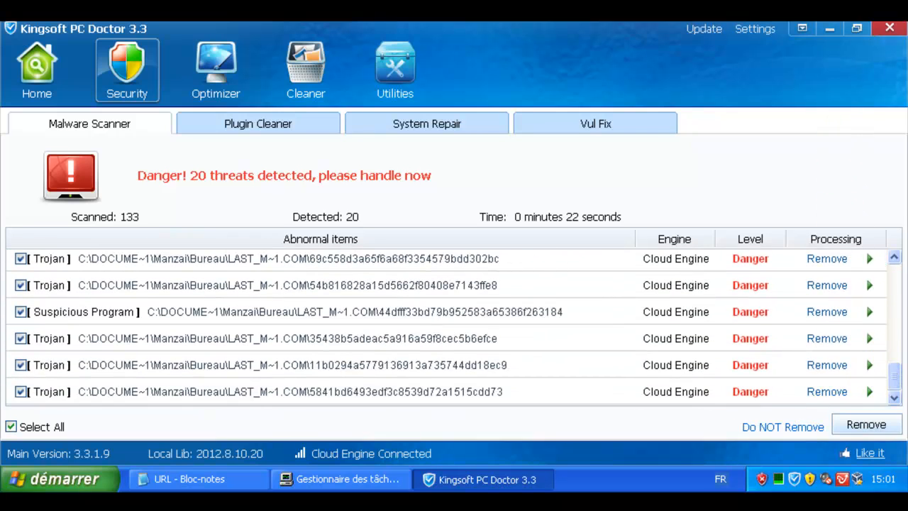
Step: Close Kingsoft PC Doctor without handling the detected threats, confirming that the exceptional items stay unrepaired
left_click(892, 28)
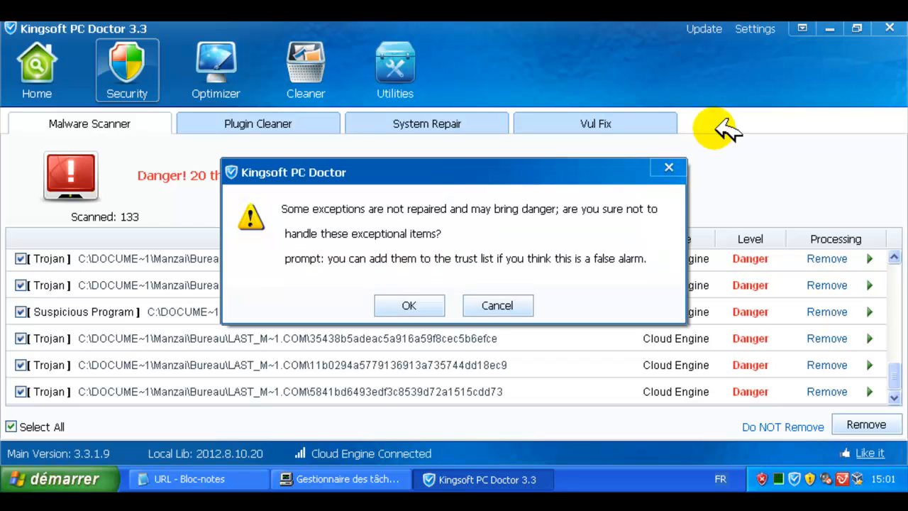
left_click(411, 306)
left_click(348, 262)
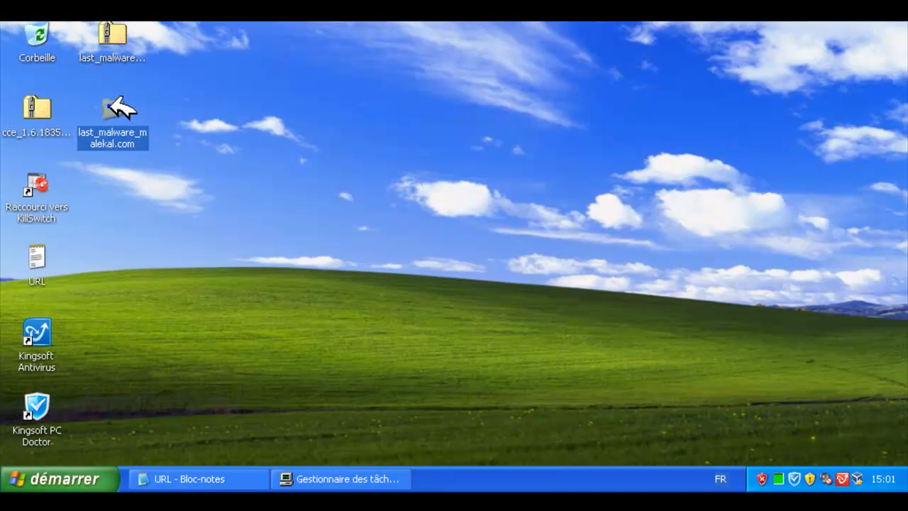
Step: Scan the last_malware_malekal.com desktop folder with Kingsoft Antivirus 2012
right_click(108, 106)
left_click(183, 169)
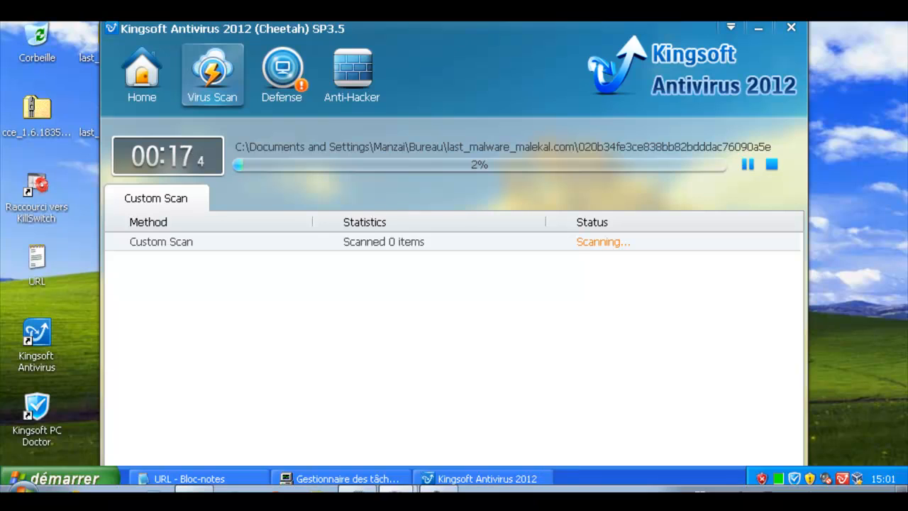
left_click(440, 490)
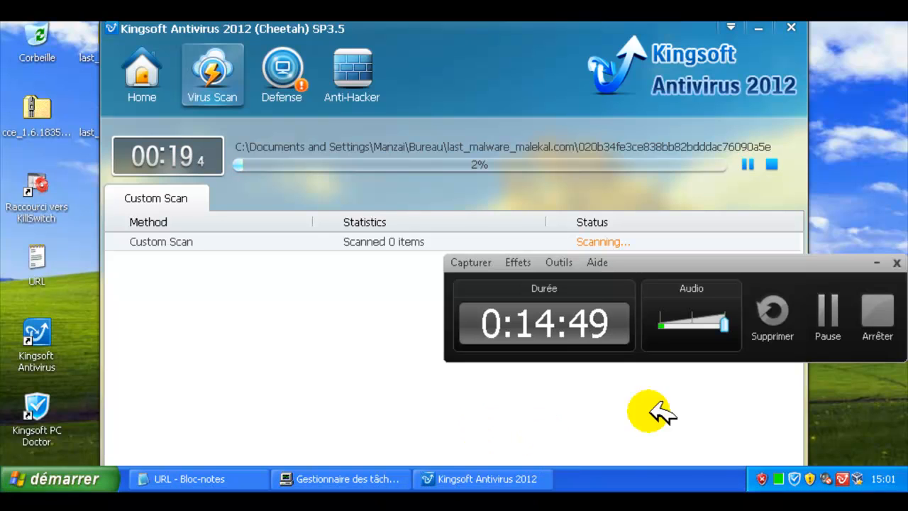
left_click(825, 315)
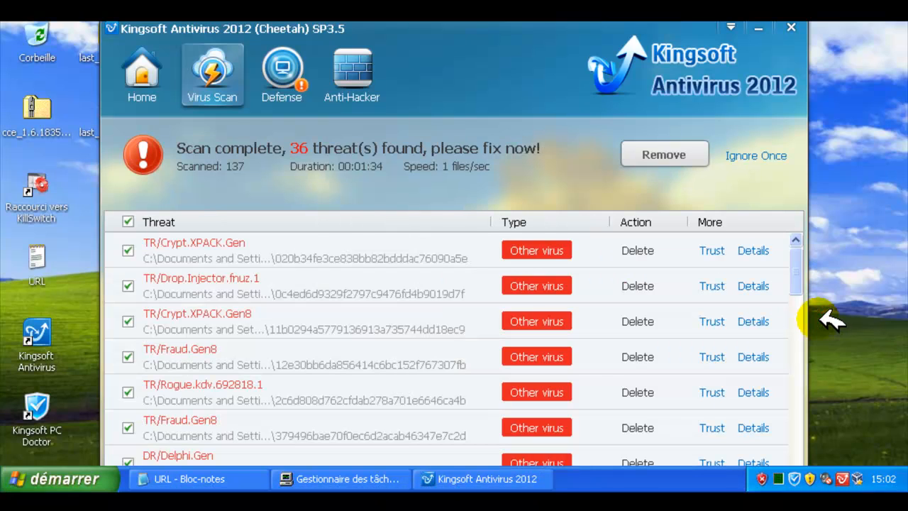
Step: Examine the threat names and file paths throughout the Kingsoft Antivirus custom scan results list
left_click_drag(796, 261, 827, 234)
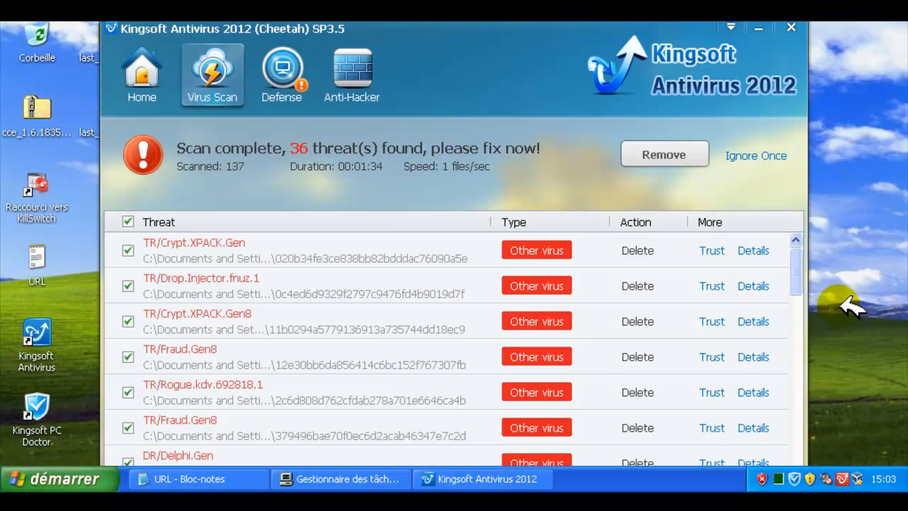
left_click_drag(796, 269, 837, 188)
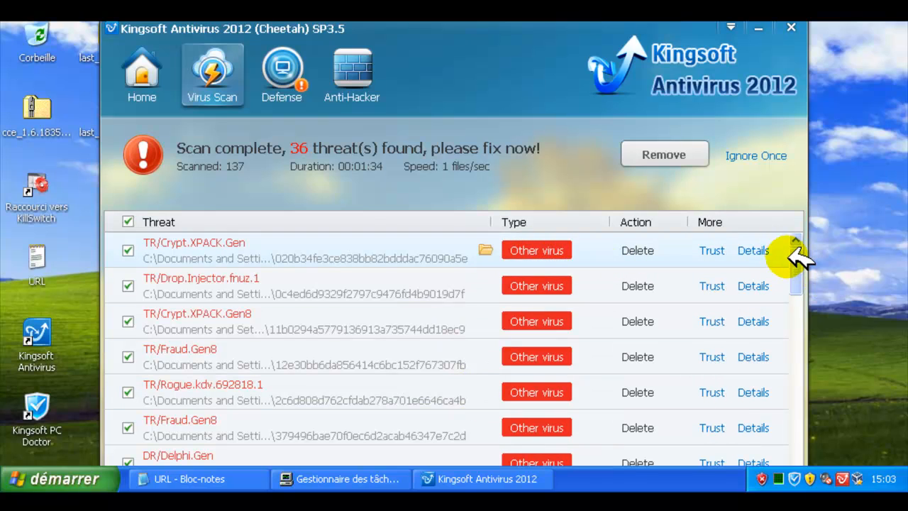
left_click_drag(795, 262, 782, 458)
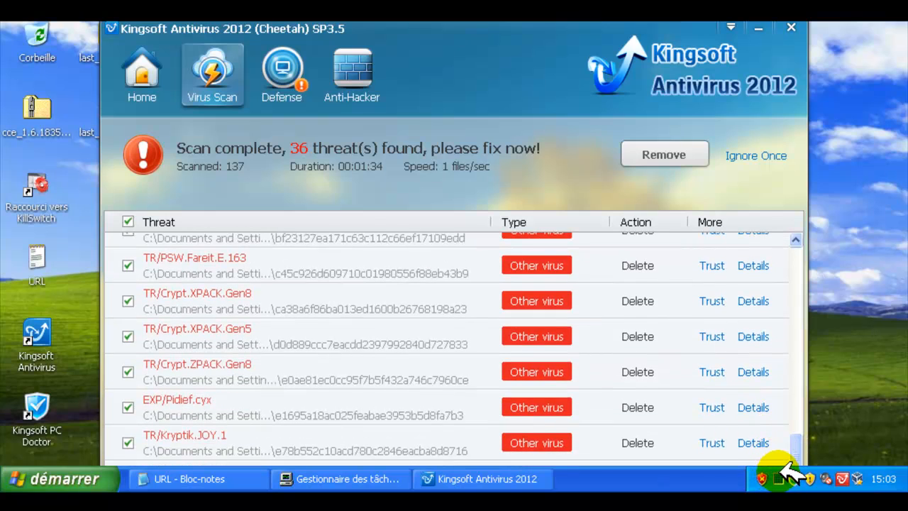
left_click_drag(797, 451, 819, 238)
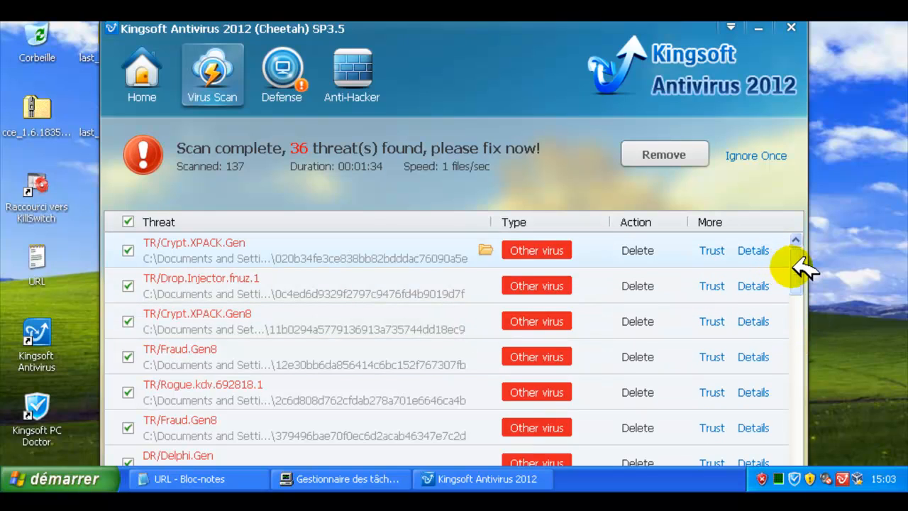
scroll(801, 268, "down", 2)
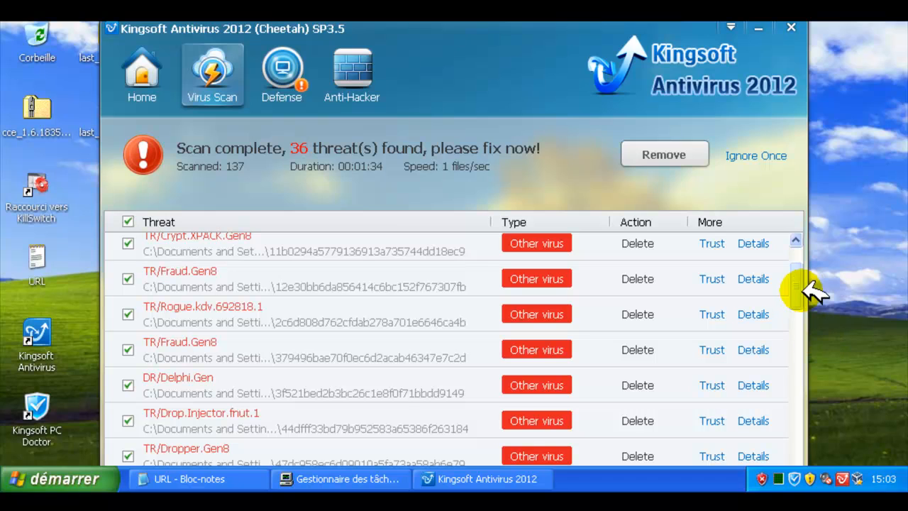
left_click_drag(802, 280, 835, 257)
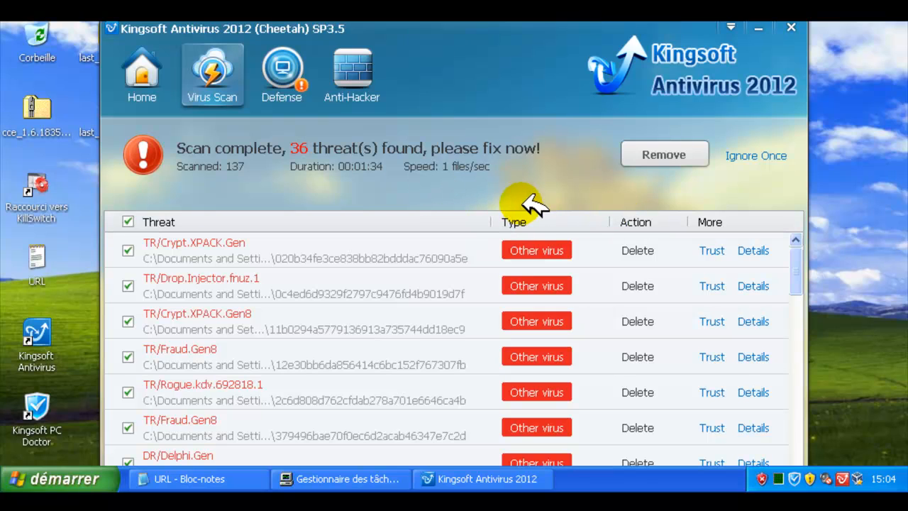
left_click_drag(800, 258, 799, 326)
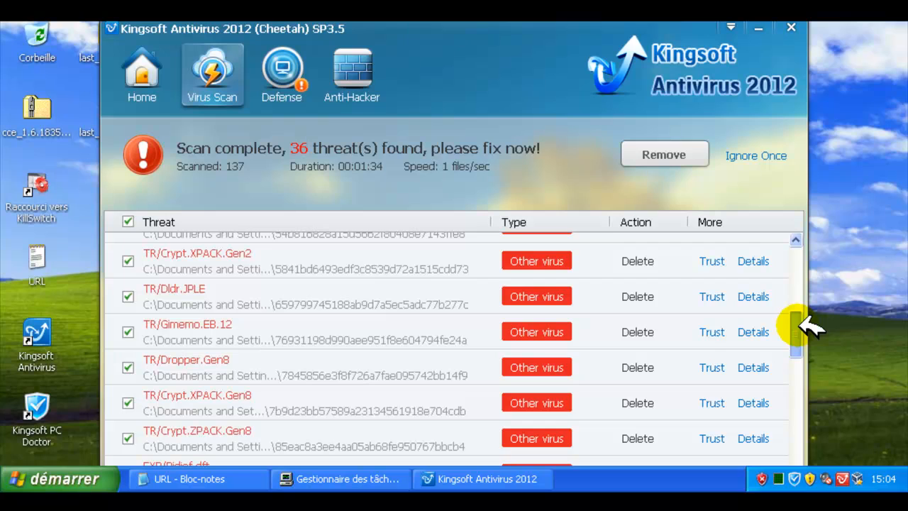
left_click_drag(800, 326, 791, 366)
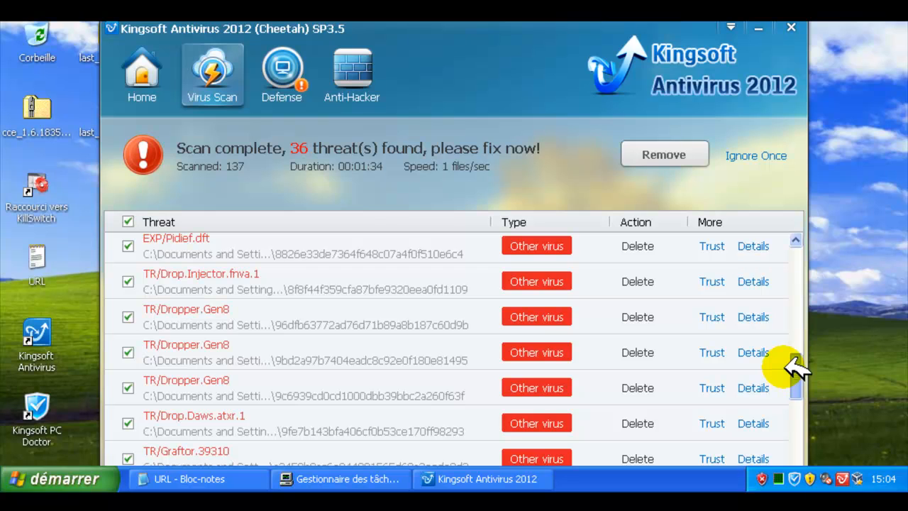
left_click_drag(793, 365, 827, 256)
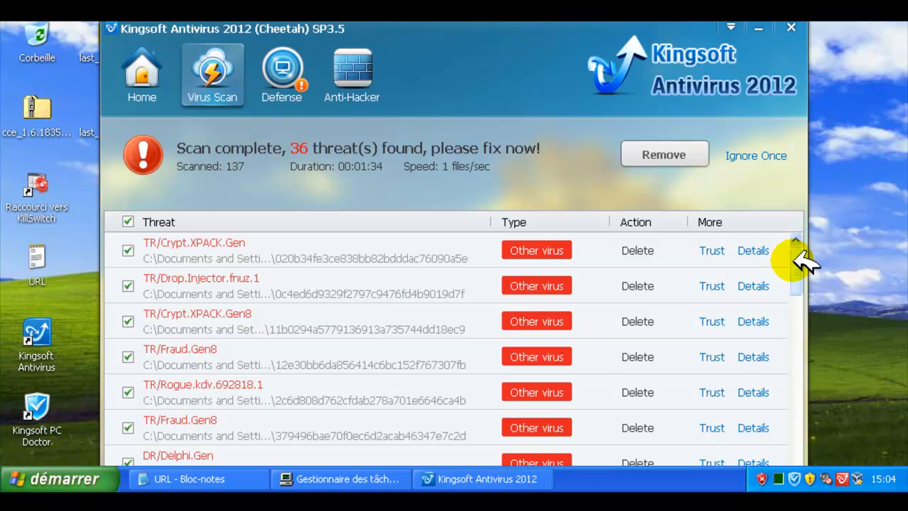
left_click_drag(794, 260, 805, 295)
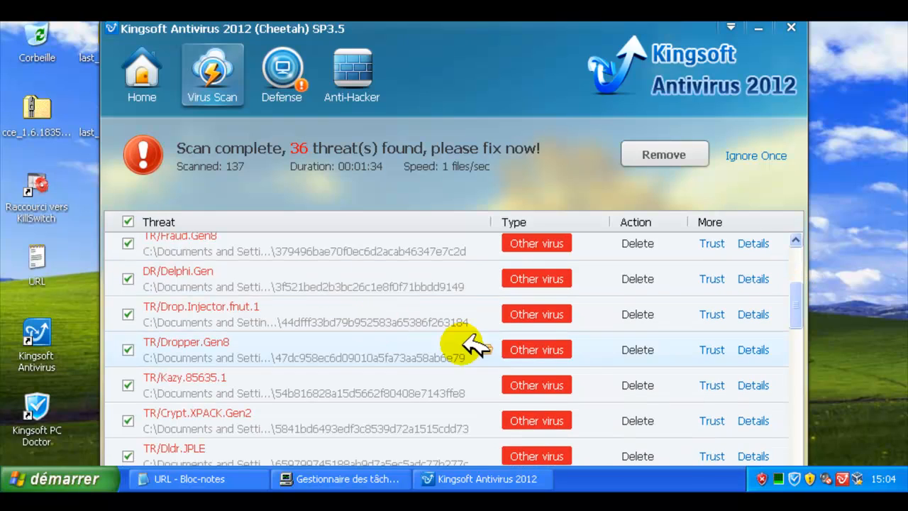